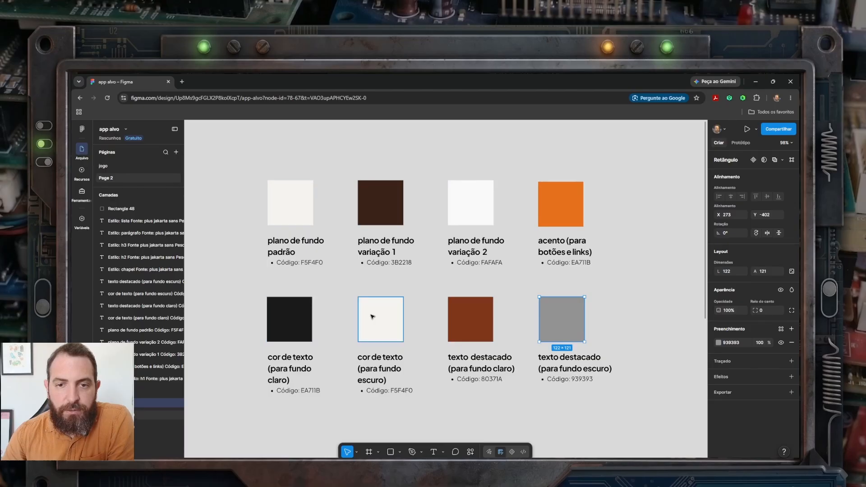
Step: Examine the labels of the eight palette colours and the first background swatch
{"action": "left_click", "coordinate": [619, 334]}
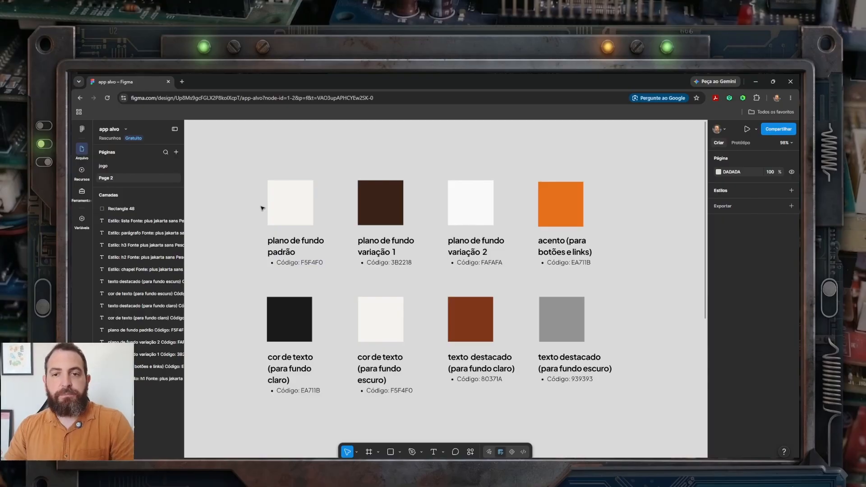
{"action": "left_click", "coordinate": [273, 239]}
{"action": "left_click", "coordinate": [386, 246]}
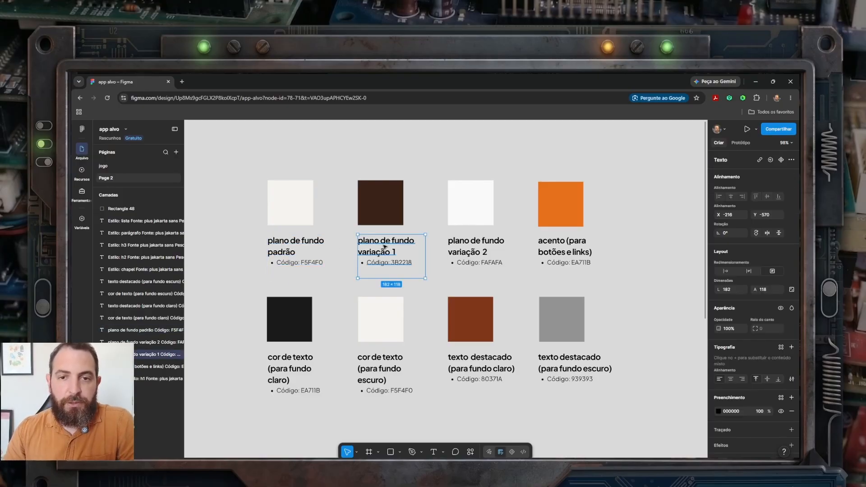
{"action": "left_click", "coordinate": [477, 247]}
{"action": "left_click", "coordinate": [546, 249]}
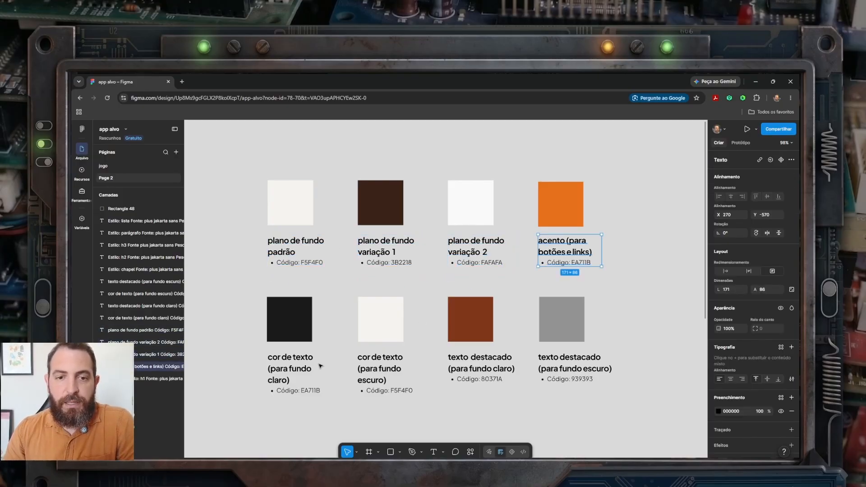
{"action": "left_click", "coordinate": [291, 367]}
{"action": "left_click", "coordinate": [381, 367]}
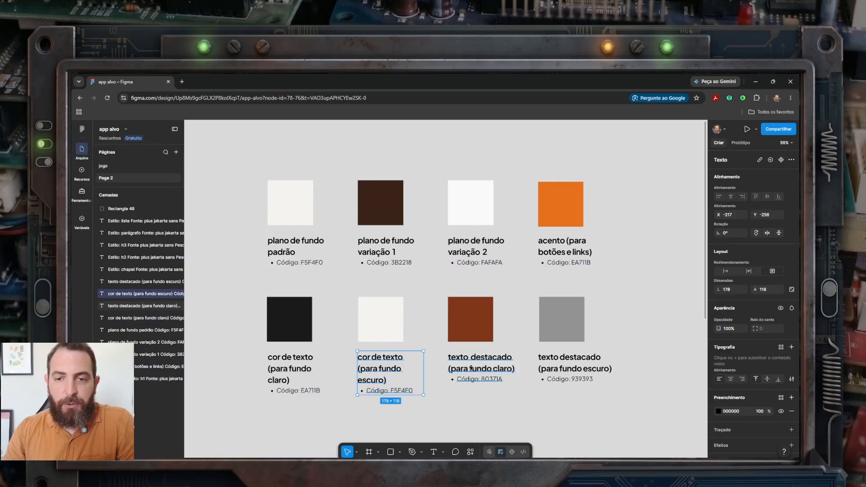
{"action": "left_click", "coordinate": [489, 368]}
{"action": "left_click", "coordinate": [570, 366]}
{"action": "left_click", "coordinate": [287, 247]}
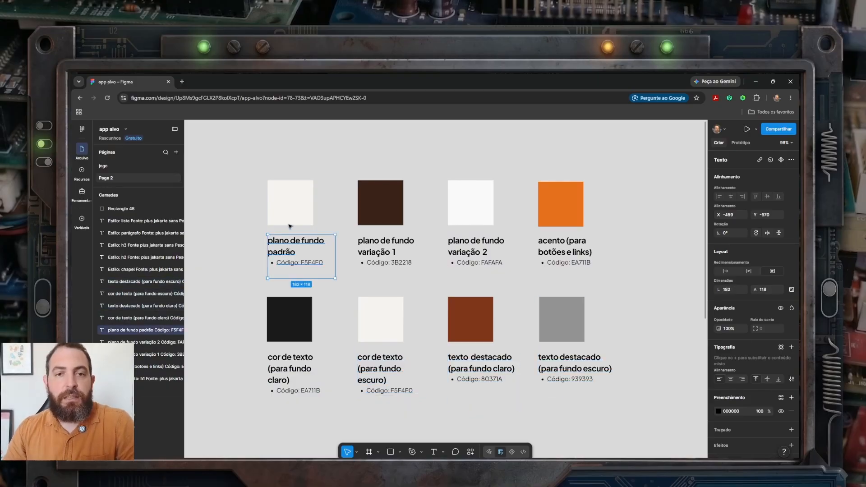
{"action": "left_click", "coordinate": [286, 192]}
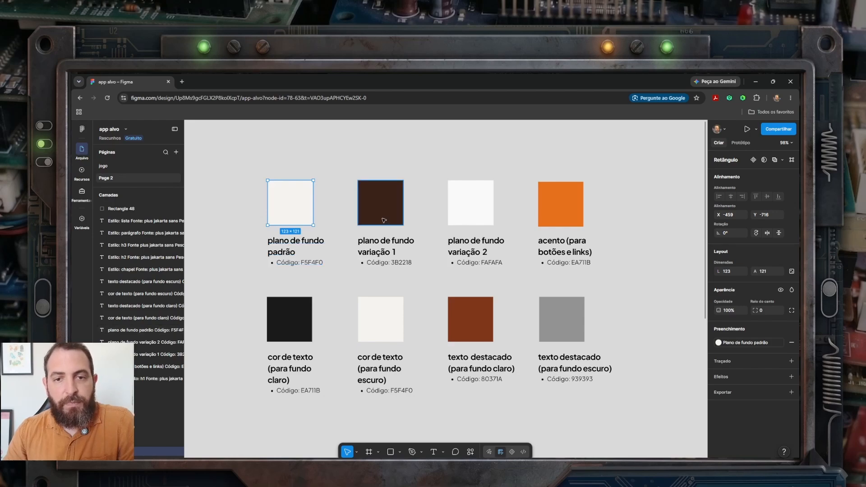
{"action": "left_click", "coordinate": [383, 247]}
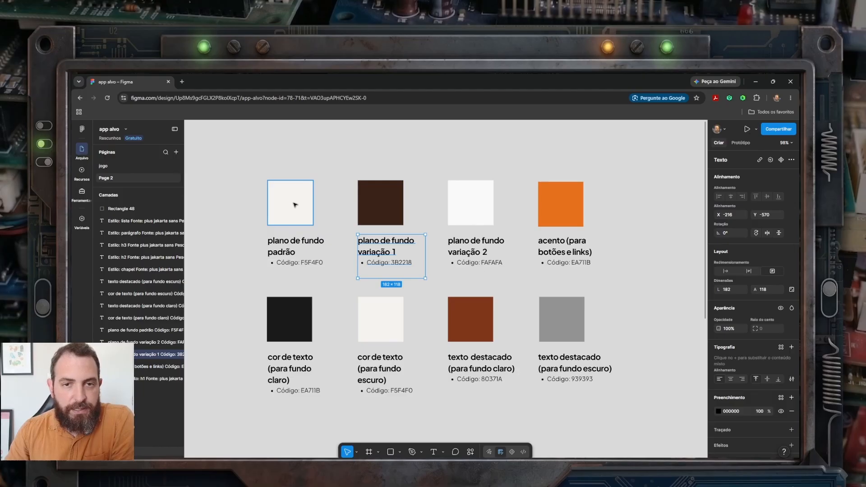
Step: Nudge the white "plano de fundo variação 2" swatch slightly down and move the orange "acento" swatch to X 273
{"action": "left_click", "coordinate": [473, 212]}
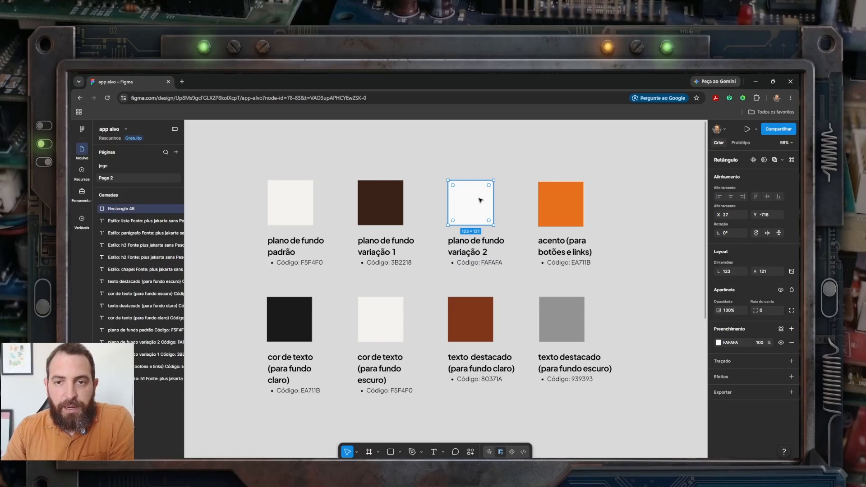
{"action": "mouse_move", "coordinate": [478, 206]}
{"action": "left_mouse_down"}
{"action": "mouse_move", "coordinate": [304, 212]}
{"action": "mouse_move", "coordinate": [451, 195]}
{"action": "mouse_move", "coordinate": [477, 205]}
{"action": "mouse_move", "coordinate": [311, 209]}
{"action": "mouse_move", "coordinate": [476, 207]}
{"action": "left_mouse_up"}
{"action": "left_click", "coordinate": [471, 173]}
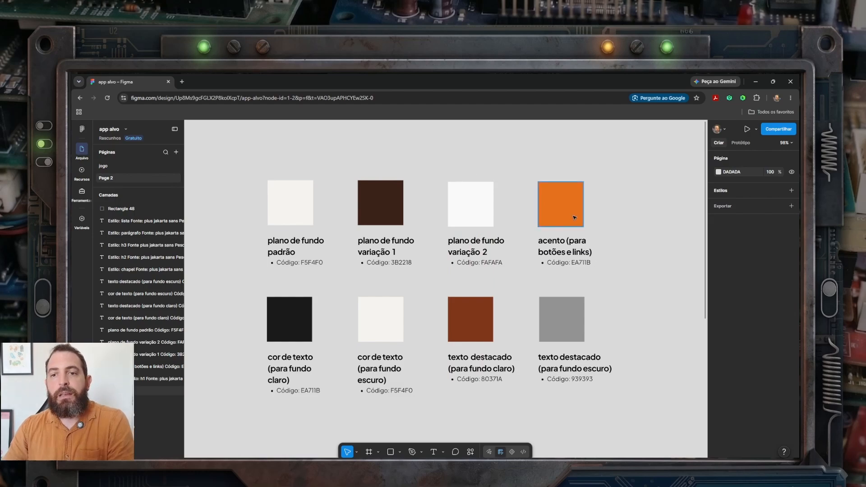
{"action": "left_click", "coordinate": [557, 191]}
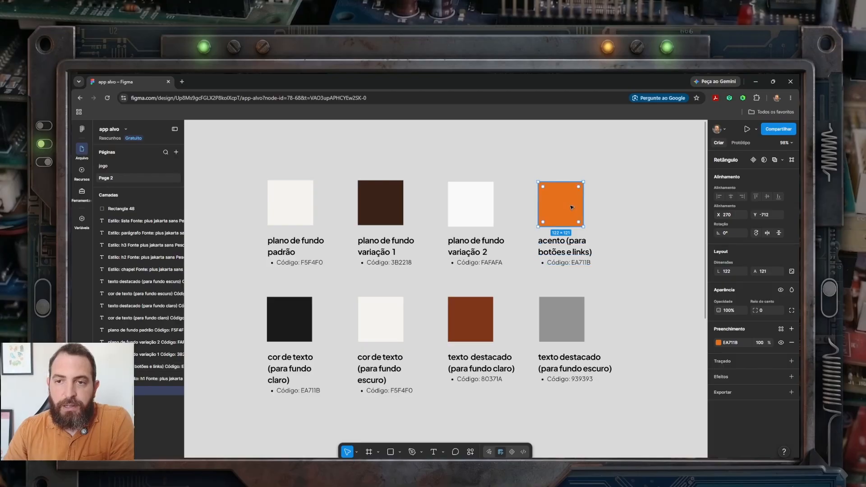
{"action": "mouse_move", "coordinate": [569, 202]}
{"action": "left_mouse_down"}
{"action": "mouse_move", "coordinate": [487, 219]}
{"action": "mouse_move", "coordinate": [302, 215]}
{"action": "mouse_move", "coordinate": [570, 213]}
{"action": "left_mouse_up"}
Step: Examine the fills of the four text-colour swatches and the orange accent swatch, ending with nothing selected
{"action": "left_click", "coordinate": [293, 329]}
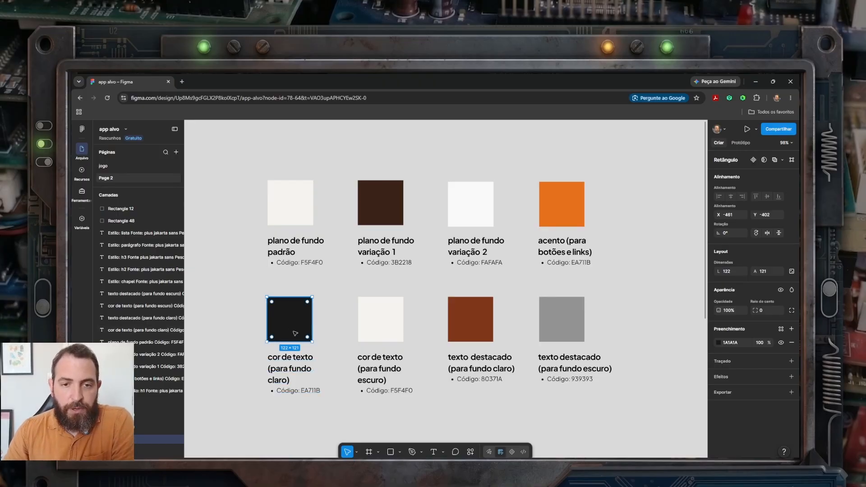
{"action": "mouse_move", "coordinate": [292, 320]}
{"action": "left_mouse_down"}
{"action": "mouse_move", "coordinate": [292, 207]}
{"action": "mouse_move", "coordinate": [291, 320]}
{"action": "left_mouse_up"}
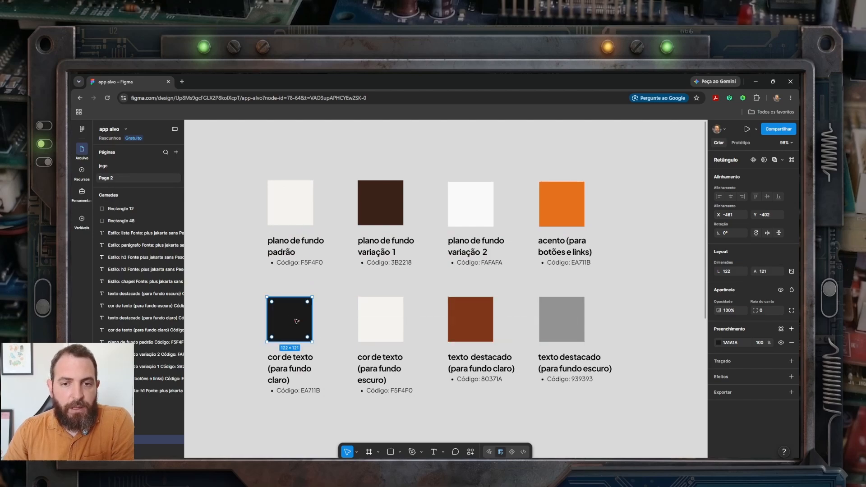
{"action": "left_click", "coordinate": [385, 323]}
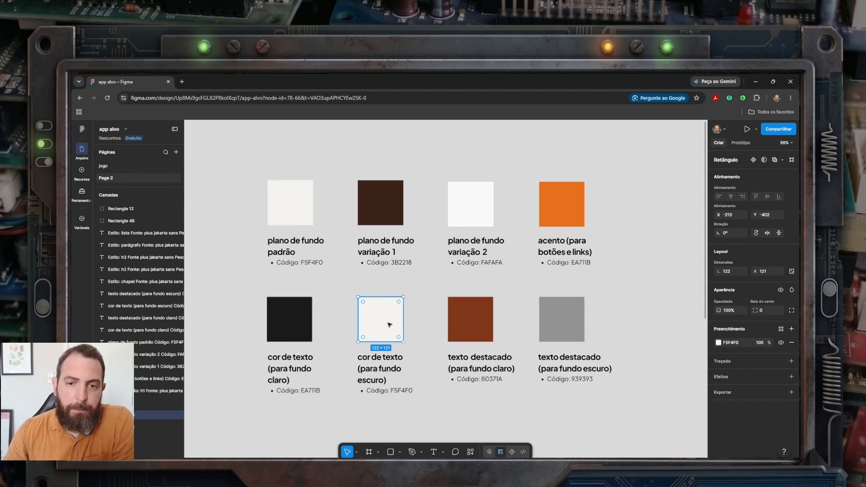
{"action": "mouse_move", "coordinate": [385, 328]}
{"action": "left_mouse_down"}
{"action": "mouse_move", "coordinate": [386, 213]}
{"action": "mouse_move", "coordinate": [381, 329]}
{"action": "left_mouse_up"}
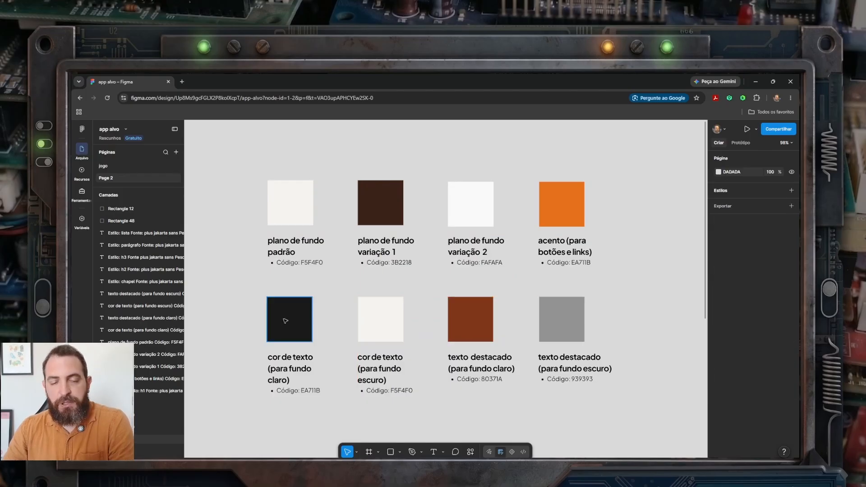
{"action": "left_click", "coordinate": [481, 324]}
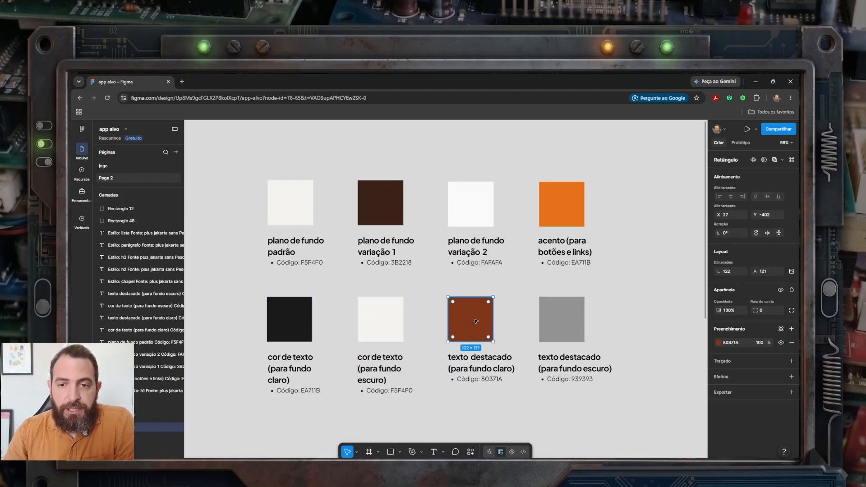
{"action": "mouse_move", "coordinate": [475, 321]}
{"action": "left_mouse_down"}
{"action": "mouse_move", "coordinate": [360, 333]}
{"action": "mouse_move", "coordinate": [299, 325]}
{"action": "mouse_move", "coordinate": [475, 325]}
{"action": "left_mouse_up"}
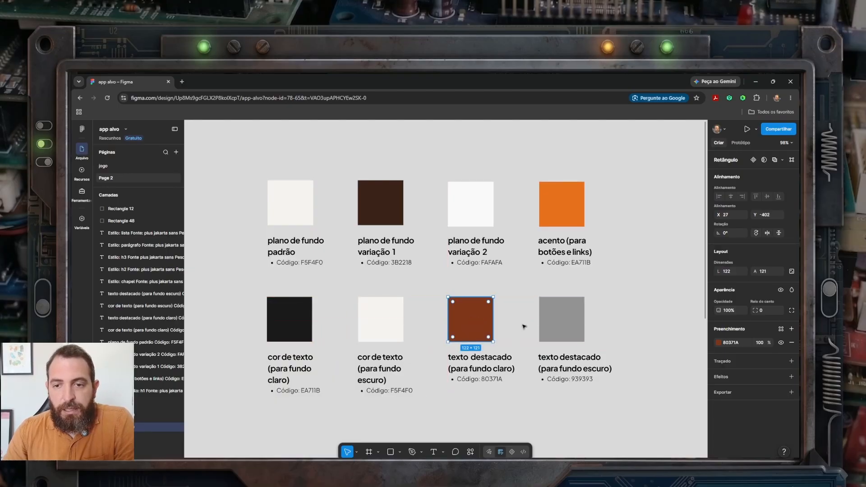
{"action": "left_click", "coordinate": [557, 325]}
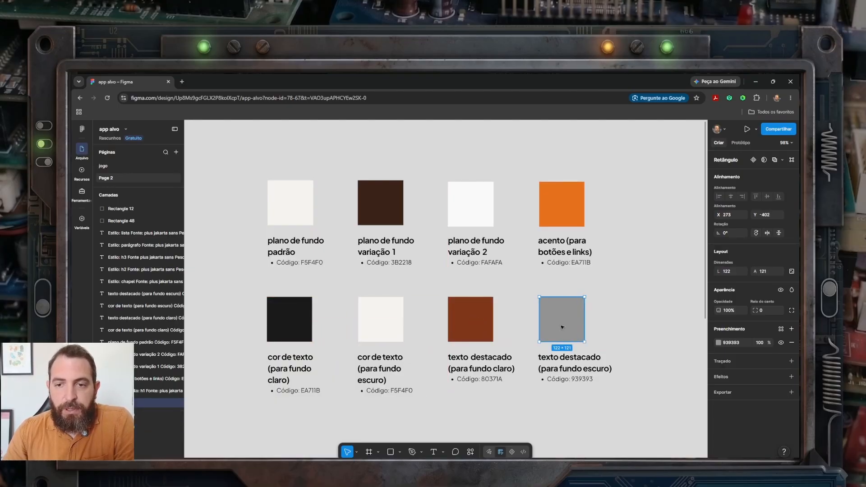
{"action": "mouse_move", "coordinate": [561, 326]}
{"action": "left_mouse_down"}
{"action": "mouse_move", "coordinate": [407, 342]}
{"action": "mouse_move", "coordinate": [388, 333]}
{"action": "mouse_move", "coordinate": [568, 328]}
{"action": "mouse_move", "coordinate": [564, 324]}
{"action": "left_mouse_up"}
{"action": "left_click", "coordinate": [486, 320]}
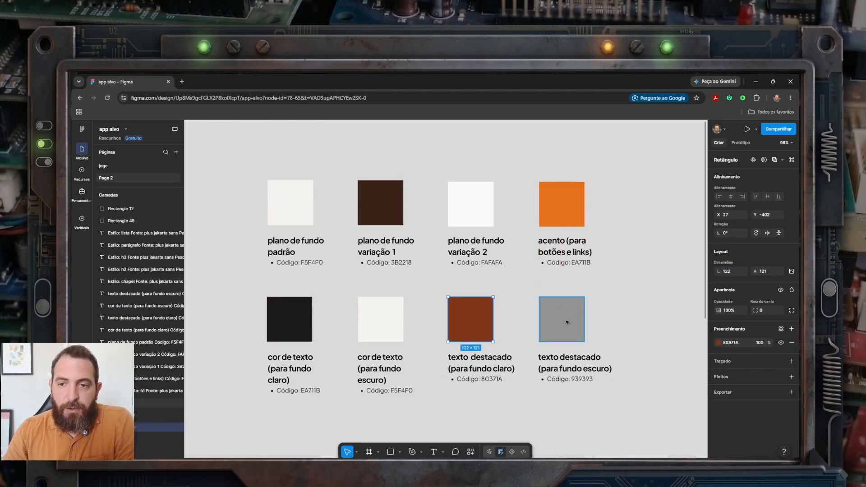
{"action": "left_click", "coordinate": [545, 327]}
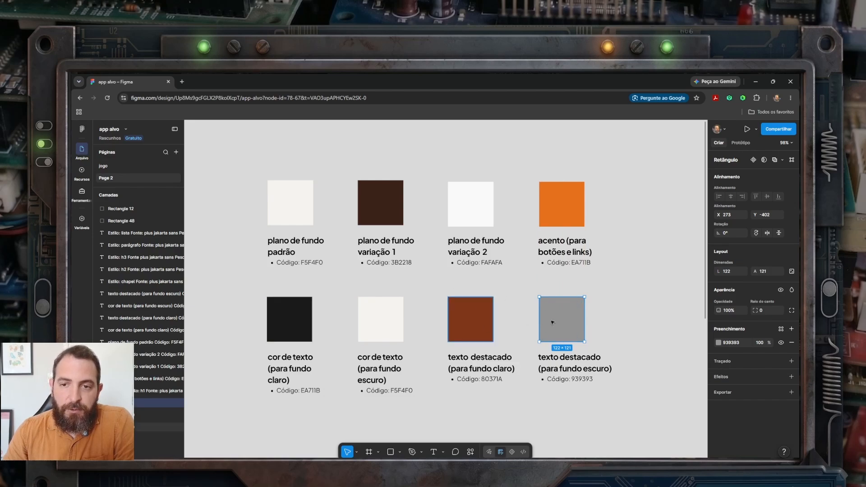
{"action": "left_click", "coordinate": [558, 217]}
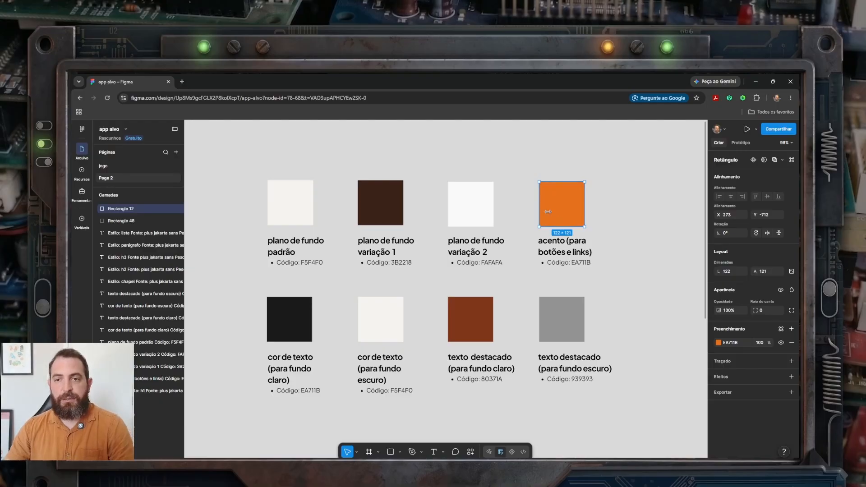
{"action": "left_click", "coordinate": [546, 280]}
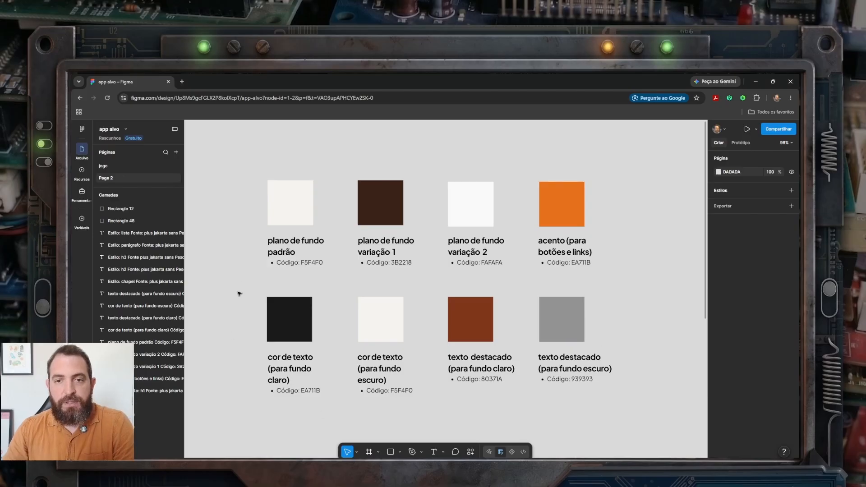
{"action": "mouse_move", "coordinate": [234, 154]}
{"action": "left_mouse_down"}
{"action": "mouse_move", "coordinate": [446, 344]}
{"action": "mouse_move", "coordinate": [637, 413]}
{"action": "mouse_move", "coordinate": [245, 167]}
{"action": "left_mouse_up"}
{"action": "left_click", "coordinate": [644, 416]}
{"action": "left_click", "coordinate": [246, 168]}
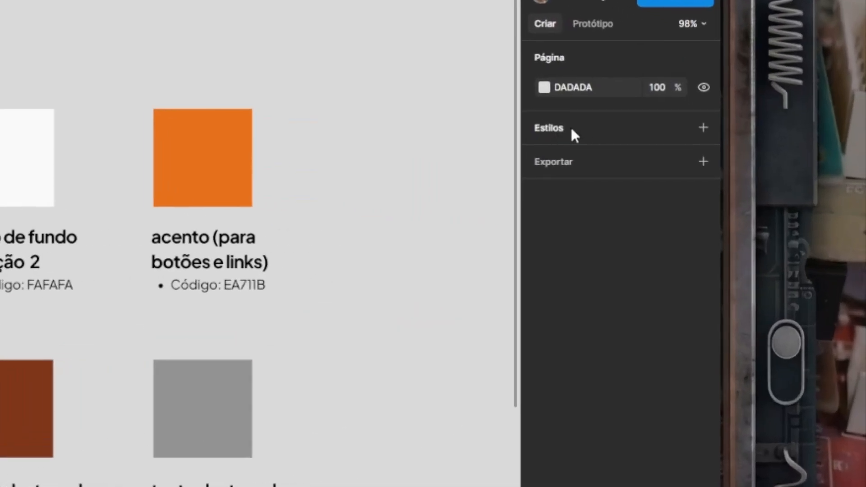
Step: Start a new colour style and name it "plano de fundo padrão"
{"action": "left_click", "coordinate": [701, 127]}
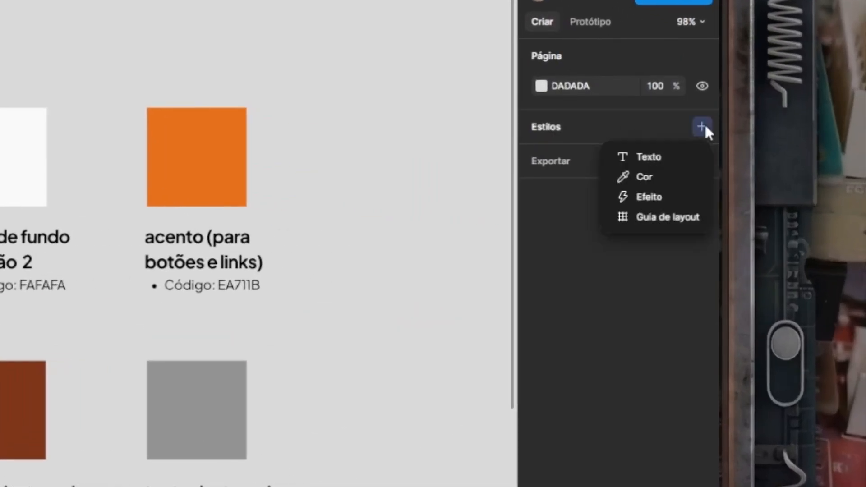
{"action": "left_click", "coordinate": [651, 177]}
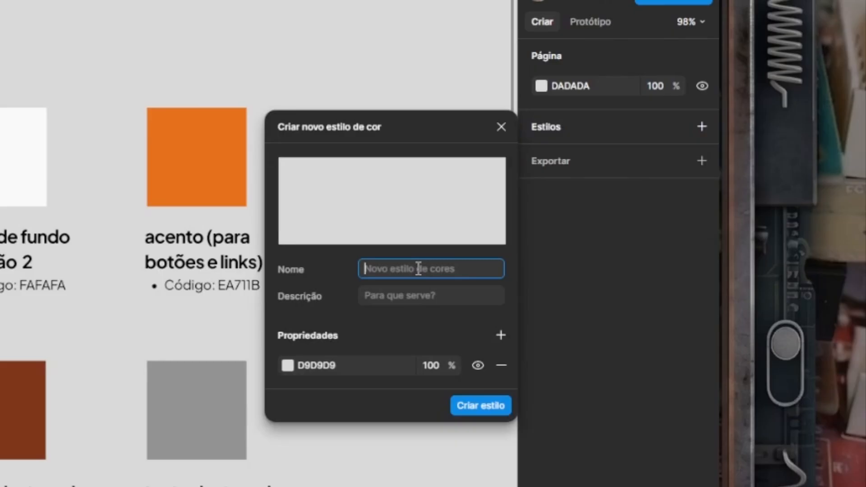
{"action": "type", "text": "pa"}
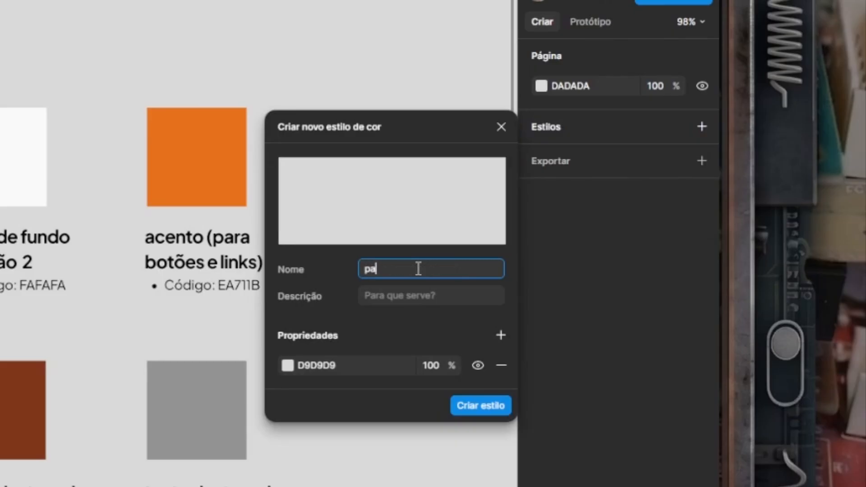
{"action": "key", "text": "BackSpace"}
{"action": "key", "text": "BackSpace"}
{"action": "type", "text": "lano de fundo padrão"}
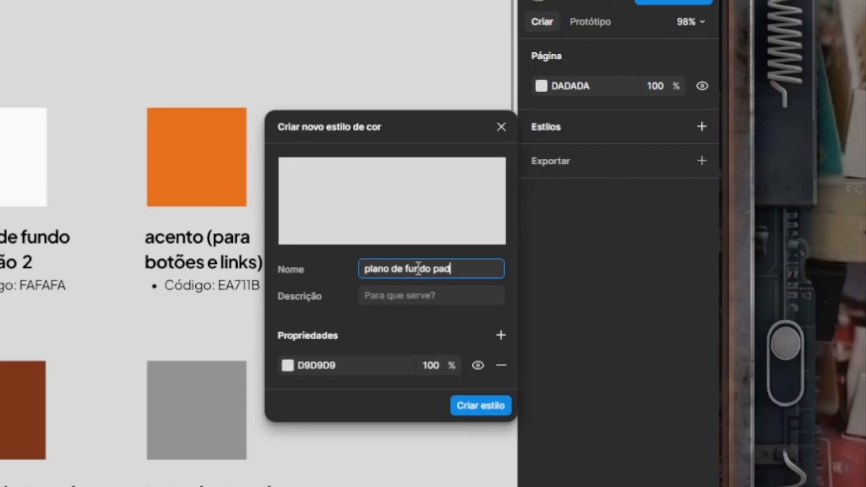
Step: Set the new style's colour to F5F4F0 and create the style
{"action": "left_click", "coordinate": [312, 369]}
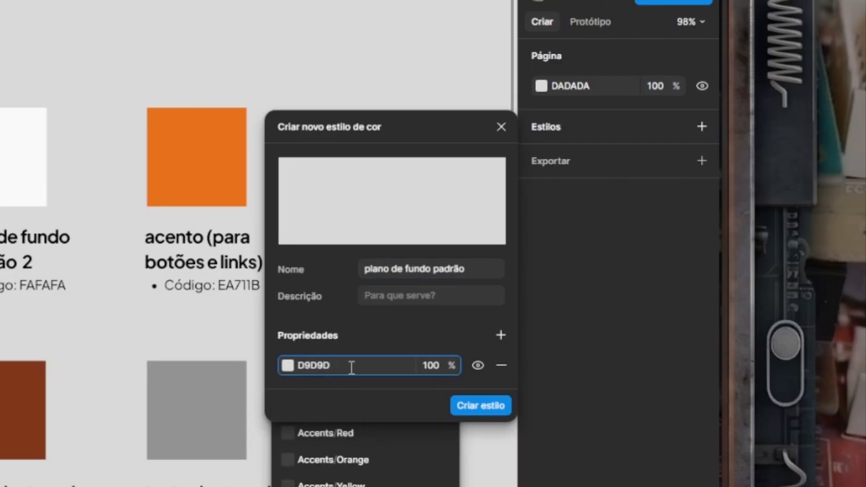
{"action": "key", "text": "BackSpace"}
{"action": "key", "text": "BackSpace"}
{"action": "key", "text": "BackSpace"}
{"action": "key", "text": "BackSpace"}
{"action": "key", "text": "BackSpace"}
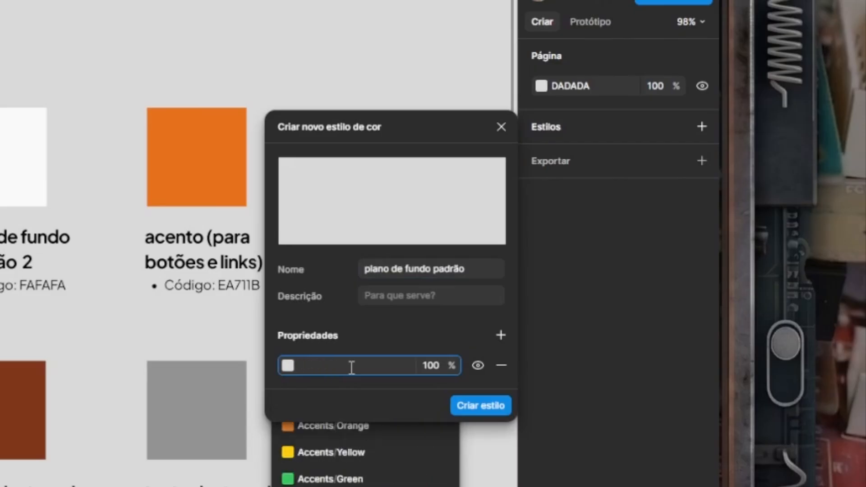
{"action": "type", "text": "F5F4F0"}
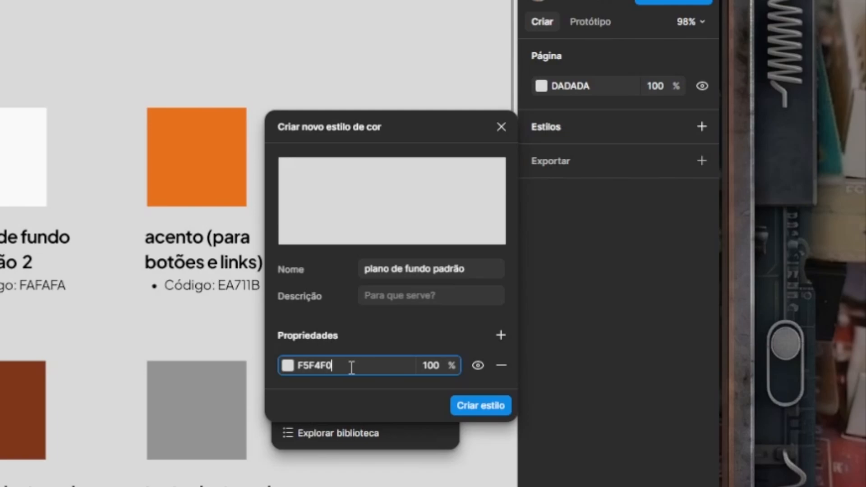
{"action": "key", "text": "Return"}
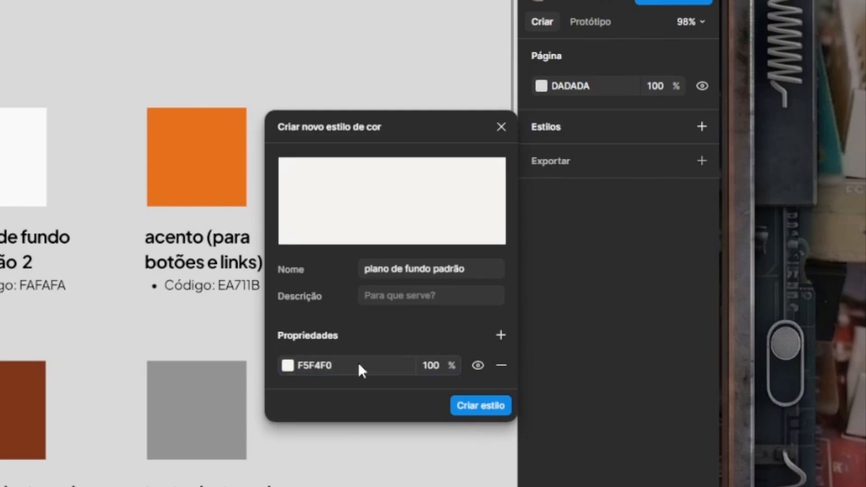
{"action": "left_click", "coordinate": [494, 410]}
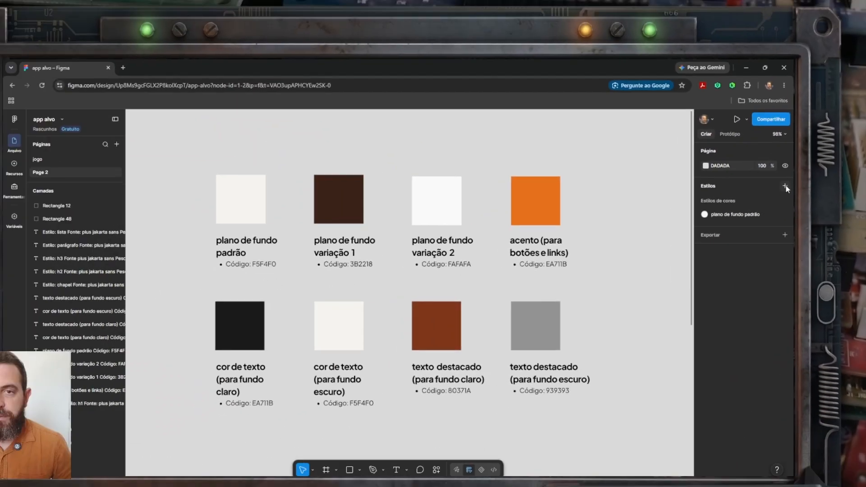
Step: Create a colour style named "plano de fundo variação 1" with the colour 3B2218
{"action": "left_click", "coordinate": [701, 127]}
{"action": "type", "text": "plano de fundo variação 1"}
{"action": "key", "text": "Tab"}
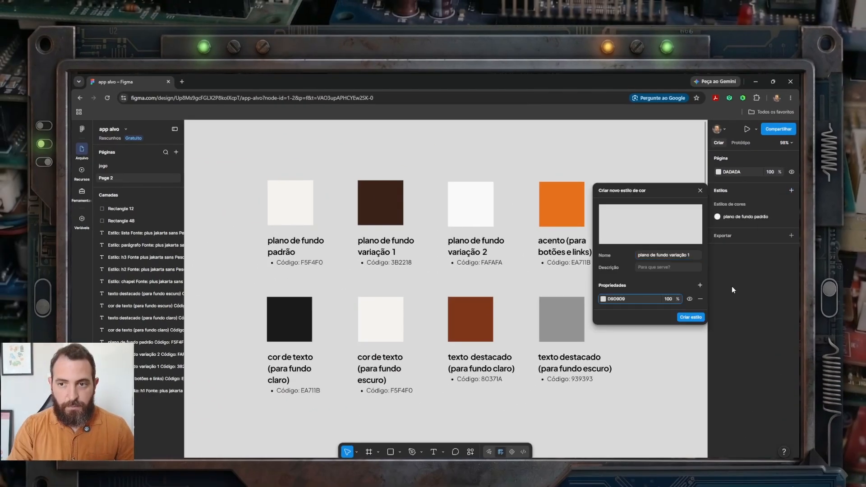
{"action": "left_click", "coordinate": [638, 298]}
{"action": "type", "text": "3B2218"}
{"action": "key", "text": "Return"}
{"action": "left_click", "coordinate": [694, 318]}
Step: Create a colour style named "plano de fundo variação 2" with the colour FAFAFA
{"action": "left_click", "coordinate": [791, 191]}
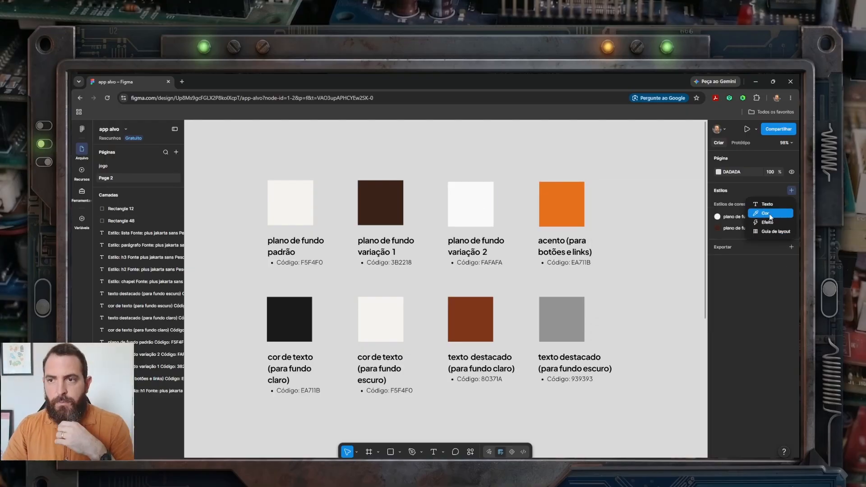
{"action": "left_click", "coordinate": [768, 214]}
{"action": "type", "text": "plano de fundo variação 2"}
{"action": "key", "text": "Tab"}
{"action": "left_click", "coordinate": [633, 298]}
{"action": "type", "text": "FAFAFA"}
{"action": "key", "text": "Return"}
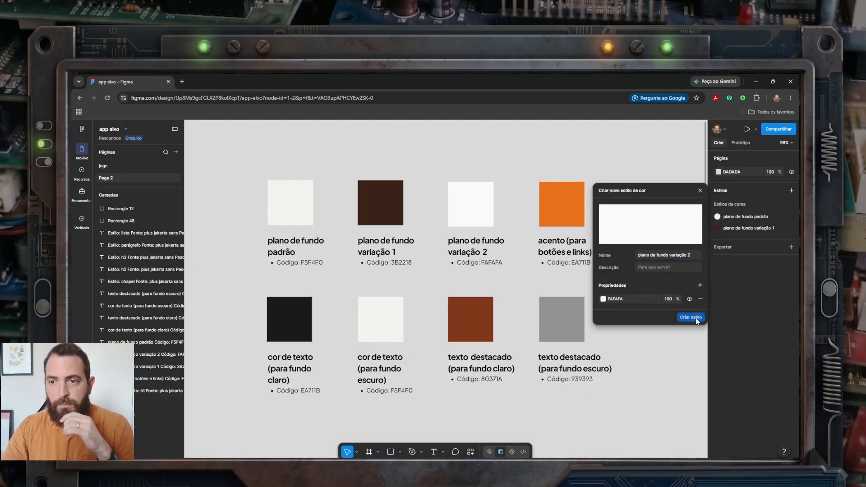
{"action": "left_click", "coordinate": [696, 318]}
Step: Create a colour style named "acento (para botões e links)" with the colour EA711B
{"action": "left_click", "coordinate": [791, 190]}
{"action": "left_click", "coordinate": [775, 215]}
{"action": "type", "text": "acento (para botões e links)"}
{"action": "left_click", "coordinate": [642, 298]}
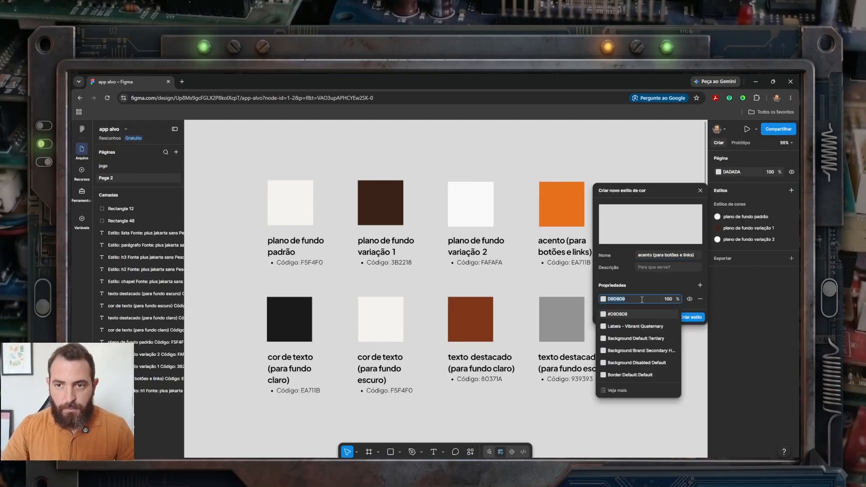
{"action": "type", "text": "EA711B"}
{"action": "key", "text": "Return"}
{"action": "left_click", "coordinate": [695, 318]}
{"action": "left_click", "coordinate": [790, 190]}
{"action": "left_click", "coordinate": [773, 212]}
{"action": "type", "text": "Cor de texto (para fundo claro)"}
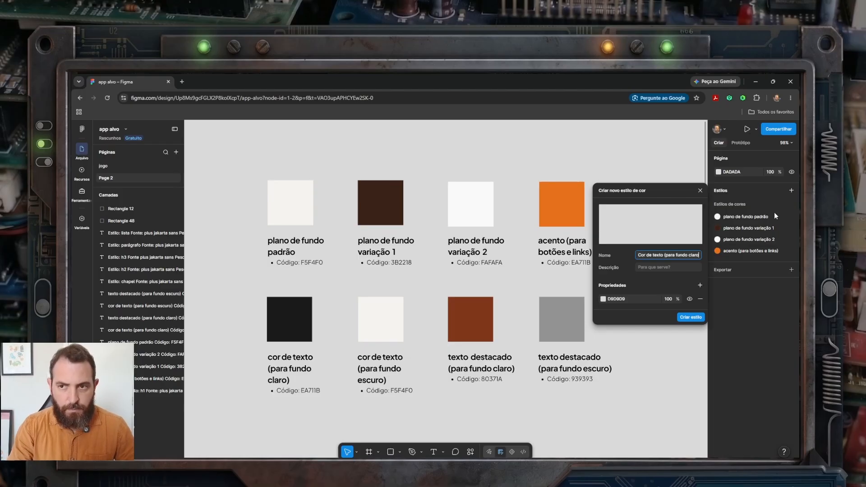
{"action": "left_click", "coordinate": [603, 299]}
{"action": "left_click", "coordinate": [636, 299]}
{"action": "type", "text": "EA711B"}
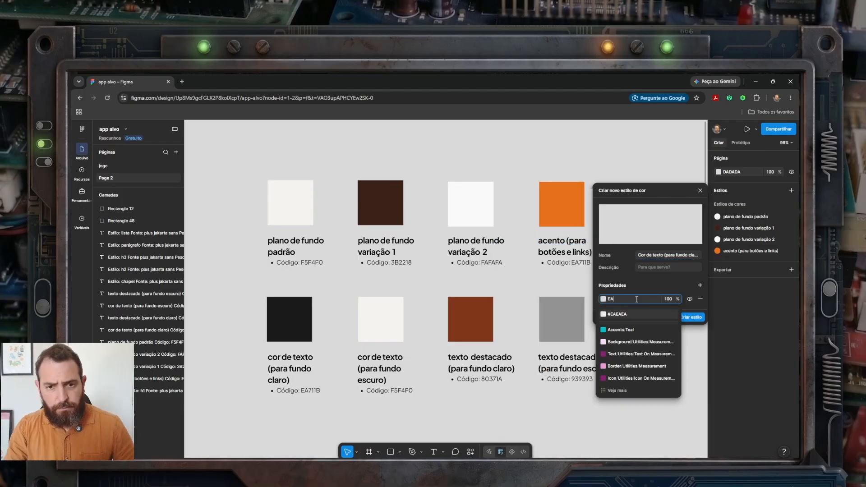
{"action": "key", "text": "Return"}
Step: Copy the black swatch's fill code 1A1A1A and paste it over the colour code in the "cor de texto (para fundo claro)" label
{"action": "left_click", "coordinate": [306, 325]}
{"action": "left_click", "coordinate": [730, 343]}
{"action": "key", "text": "ctrl+c"}
{"action": "left_click", "coordinate": [307, 391]}
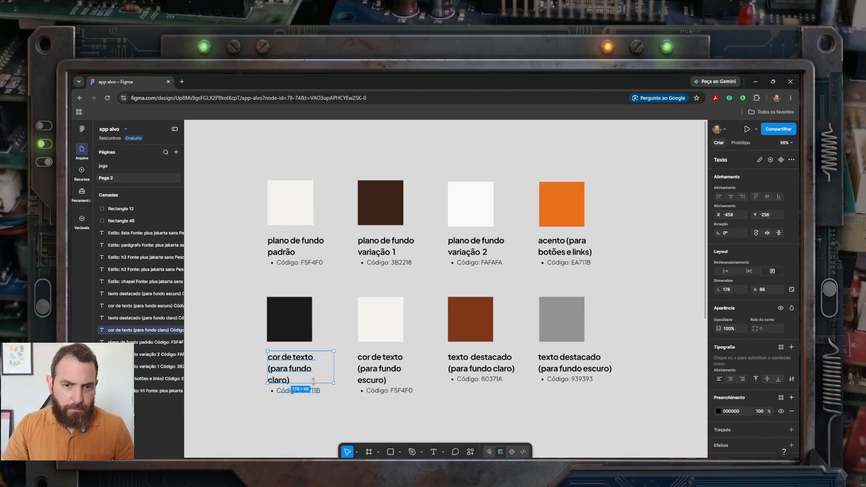
{"action": "double_click", "coordinate": [309, 391]}
{"action": "key", "text": "ctrl+v"}
{"action": "left_click", "coordinate": [297, 418]}
Step: Create a colour style named "cor de texto (para fundo claro)" with the colour 1A1A1A
{"action": "left_click", "coordinate": [791, 190]}
{"action": "type", "text": "cor de texto (para fundo claro)"}
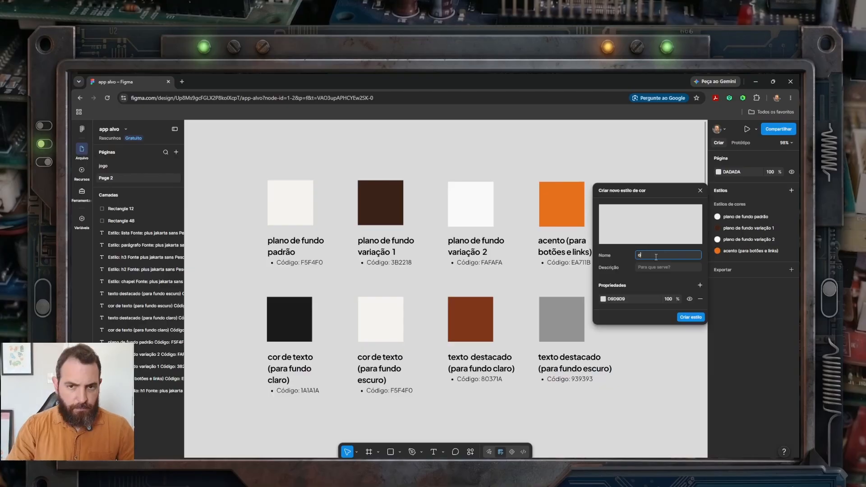
{"action": "left_click", "coordinate": [624, 298]}
{"action": "type", "text": "1A1A1A"}
{"action": "key", "text": "Return"}
{"action": "left_click", "coordinate": [695, 318]}
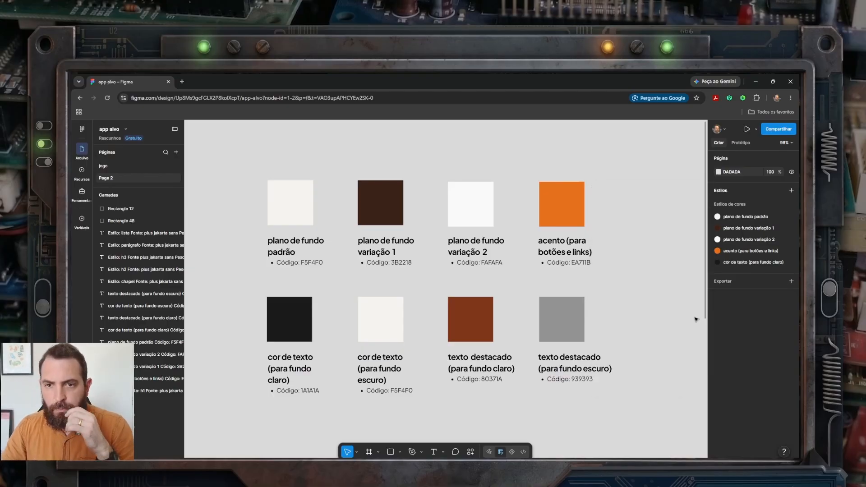
Step: Create a colour style named "cor de texto (para fundo escuro)" with the colour F5F4F0
{"action": "left_click", "coordinate": [791, 191]}
{"action": "type", "text": "cor de texto (para fundo escuro)"}
{"action": "key", "text": "Tab"}
{"action": "left_click", "coordinate": [632, 298]}
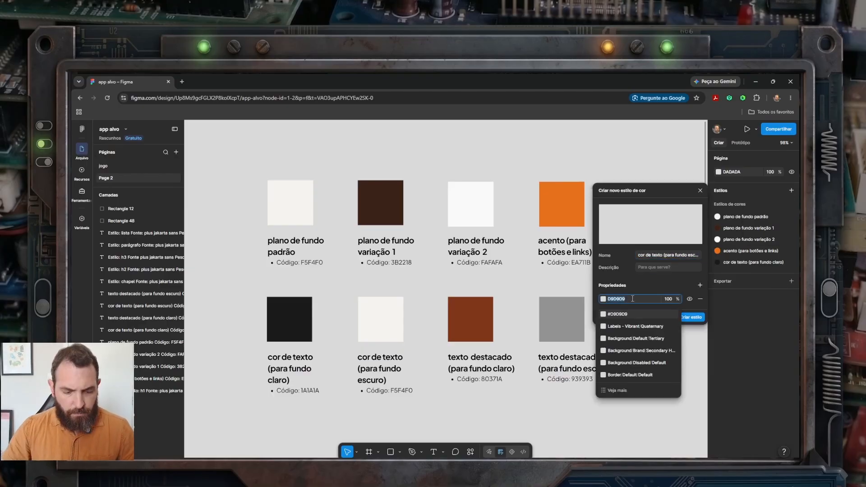
{"action": "type", "text": "F5F4F0"}
{"action": "key", "text": "Return"}
{"action": "left_click", "coordinate": [695, 317]}
Step: Create a colour style named "texto destacado (para fundo claro)" with the colour 80371A
{"action": "left_click", "coordinate": [790, 190]}
{"action": "type", "text": "texto destacado (para fundo claro)"}
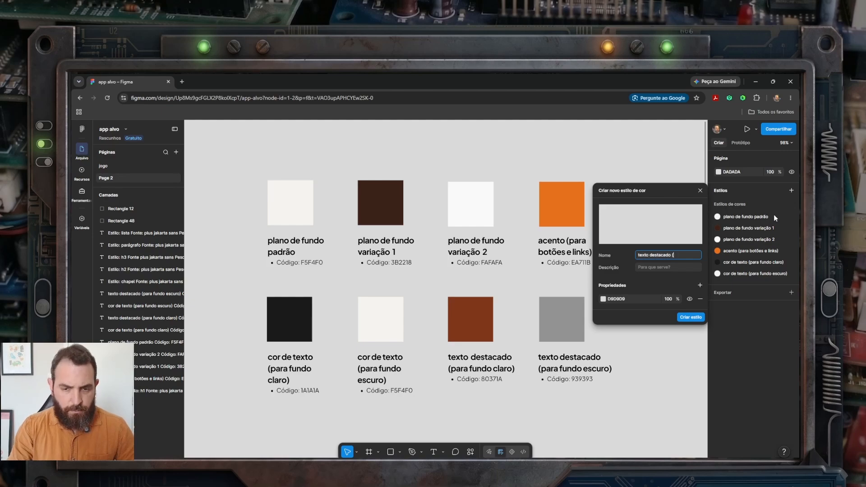
{"action": "key", "text": "Tab"}
{"action": "left_click", "coordinate": [631, 298]}
{"action": "type", "text": "80371A"}
{"action": "key", "text": "Return"}
{"action": "left_click", "coordinate": [691, 317]}
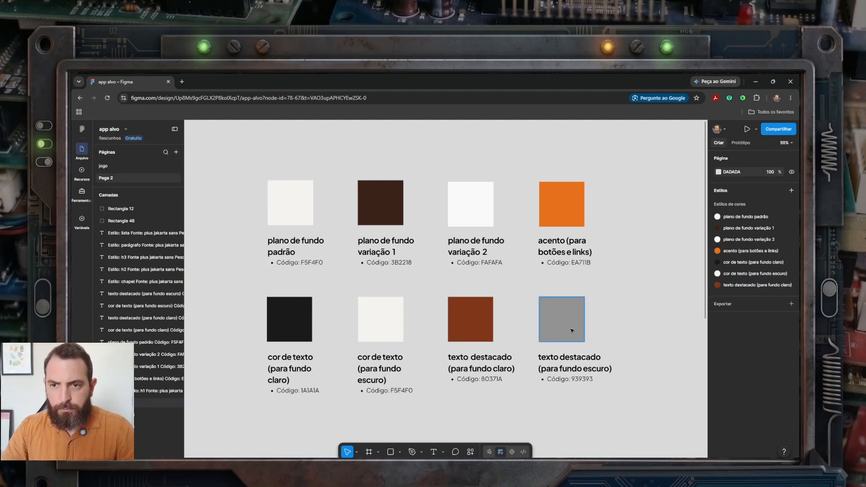
Step: Create a colour style named "texto destacado (para fundo escuro)" with the colour 939393
{"action": "left_click", "coordinate": [791, 190]}
{"action": "left_click", "coordinate": [769, 212]}
{"action": "type", "text": "texto destacado (para f"}
{"action": "type", "text": "undo escuro)"}
{"action": "key", "text": "Tab"}
{"action": "key", "text": "Tab"}
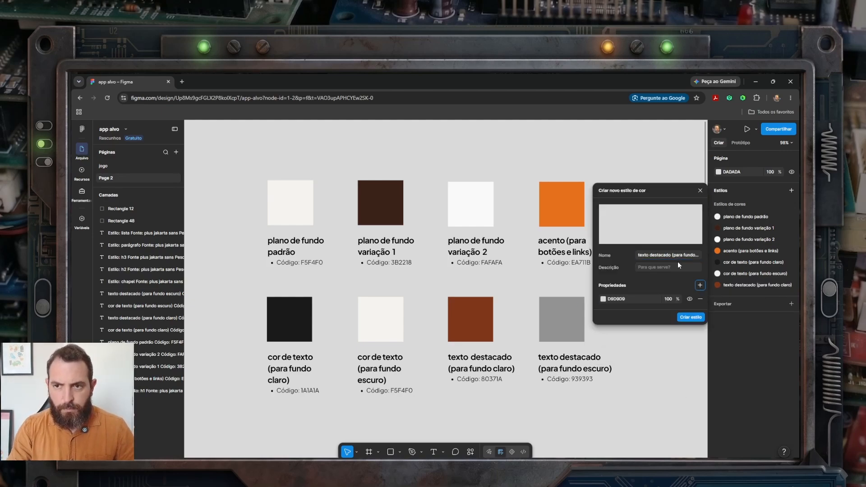
{"action": "left_click", "coordinate": [633, 299]}
{"action": "type", "text": "939393"}
{"action": "key", "text": "Return"}
{"action": "left_click", "coordinate": [690, 317]}
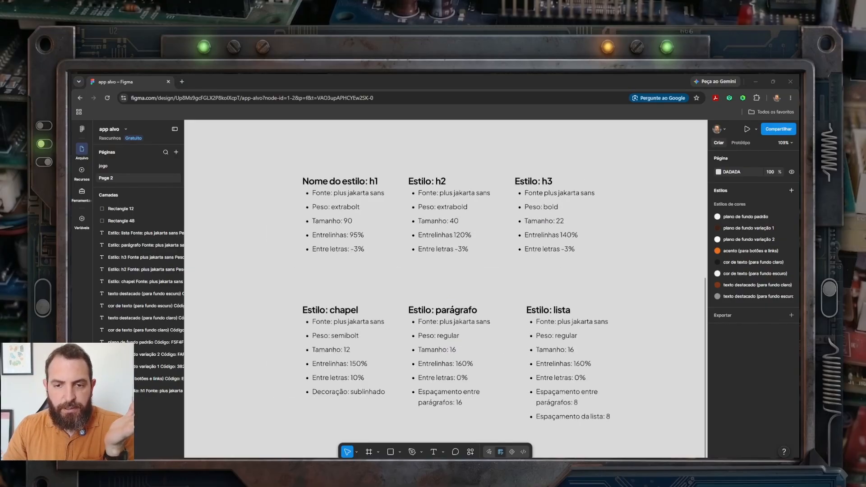
Step: Start a new text style and name it "h1"
{"action": "left_click", "coordinate": [653, 321]}
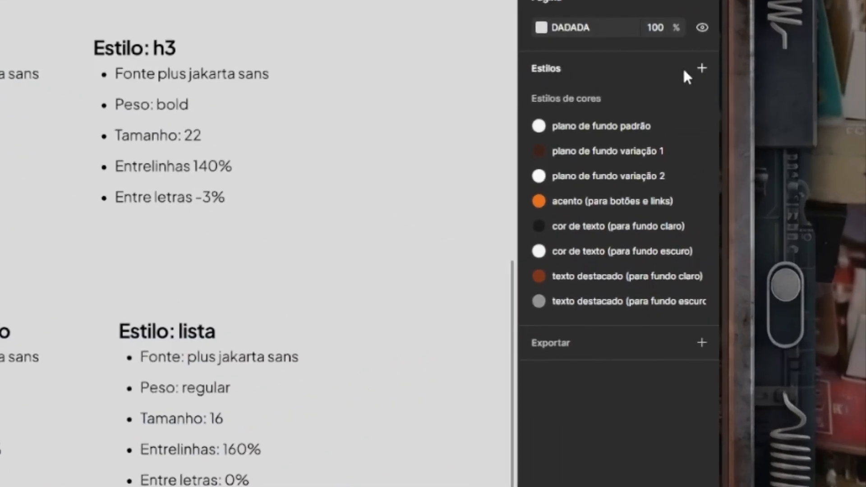
{"action": "left_click", "coordinate": [701, 68]}
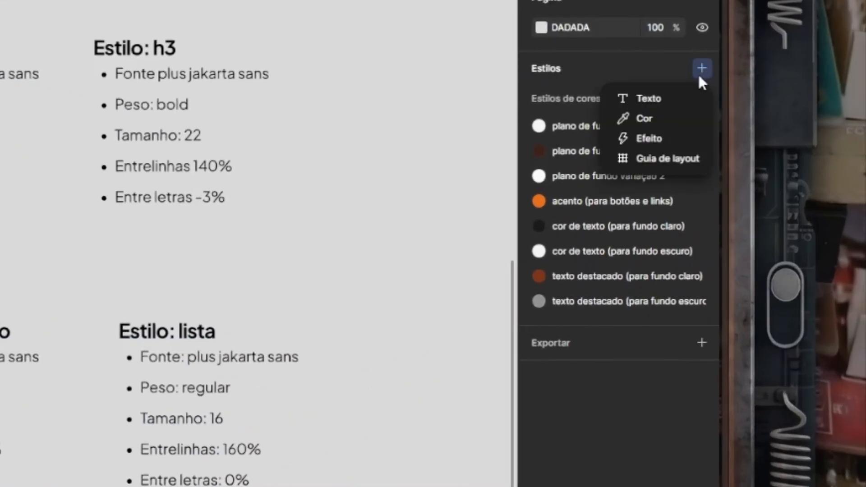
{"action": "left_click", "coordinate": [670, 103]}
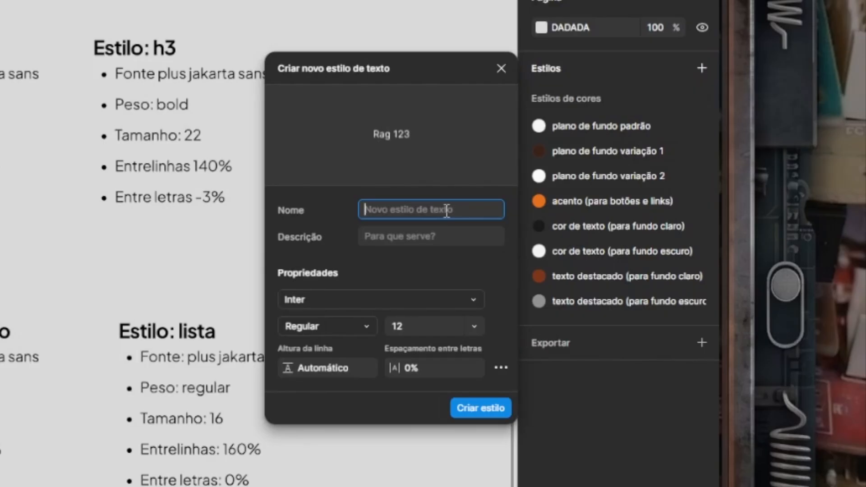
{"action": "type", "text": "h1"}
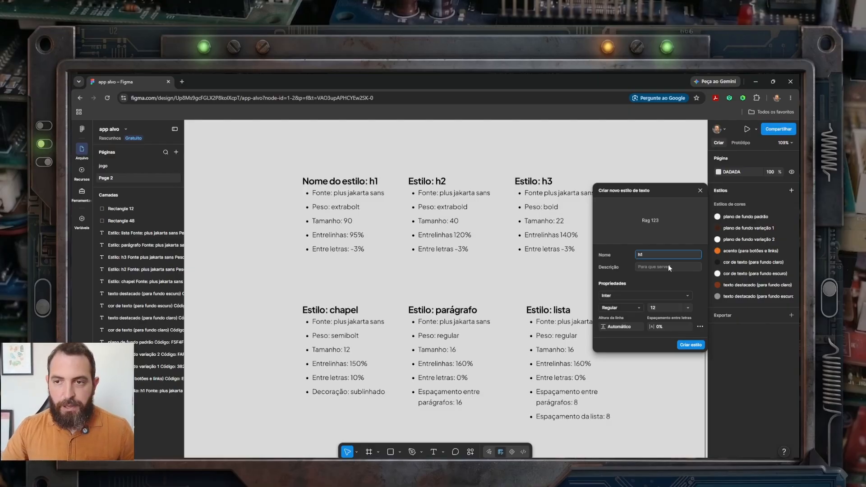
Step: Set the h1 style's font to Plus Jakarta Sans with the ExtraBold weight
{"action": "left_click", "coordinate": [637, 296]}
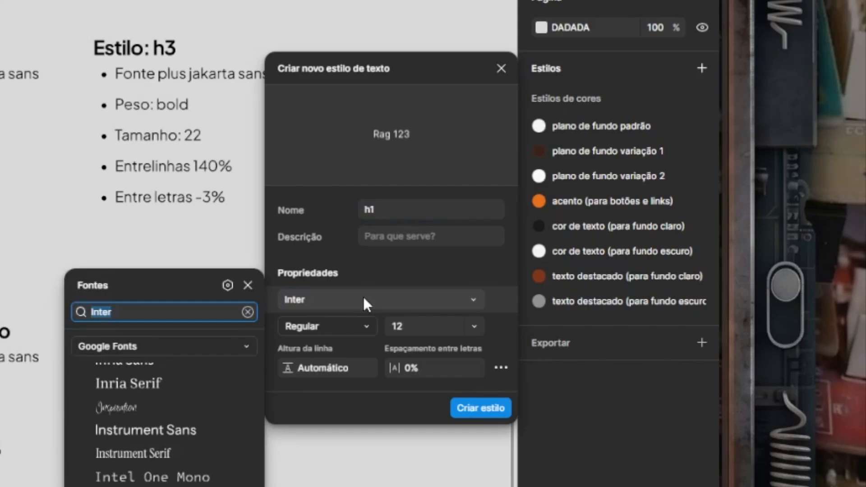
{"action": "type", "text": "plus"}
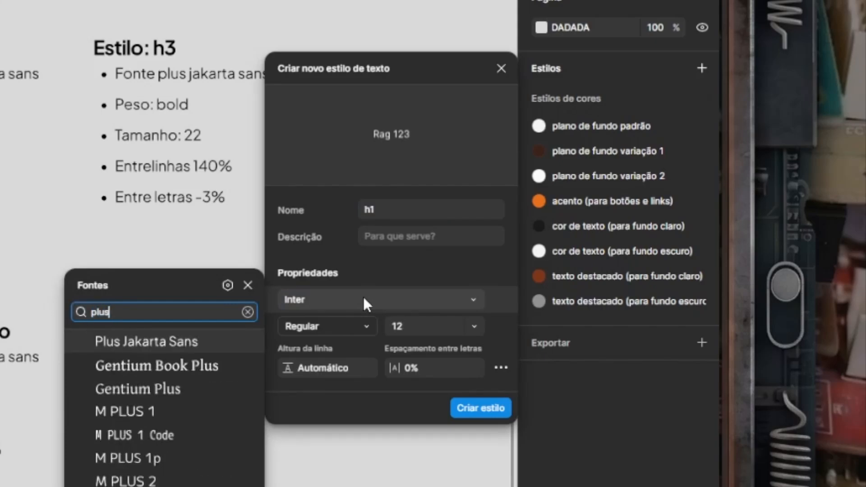
{"action": "left_click", "coordinate": [179, 350]}
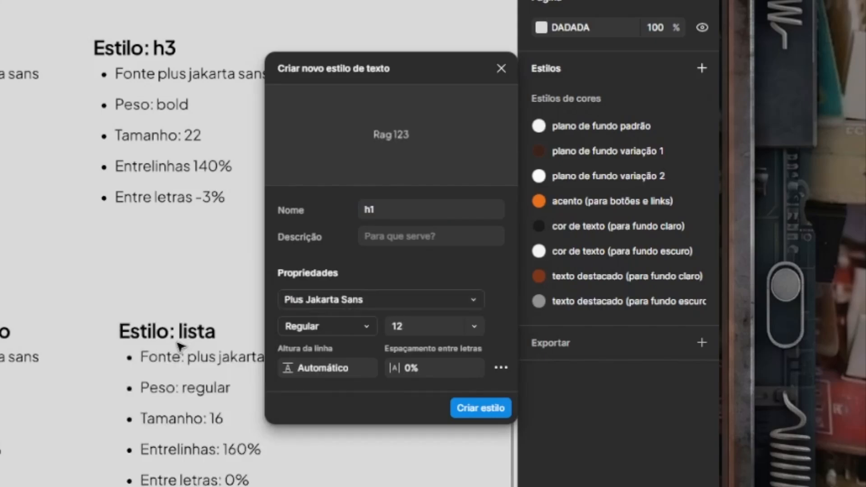
{"action": "left_click", "coordinate": [366, 323]}
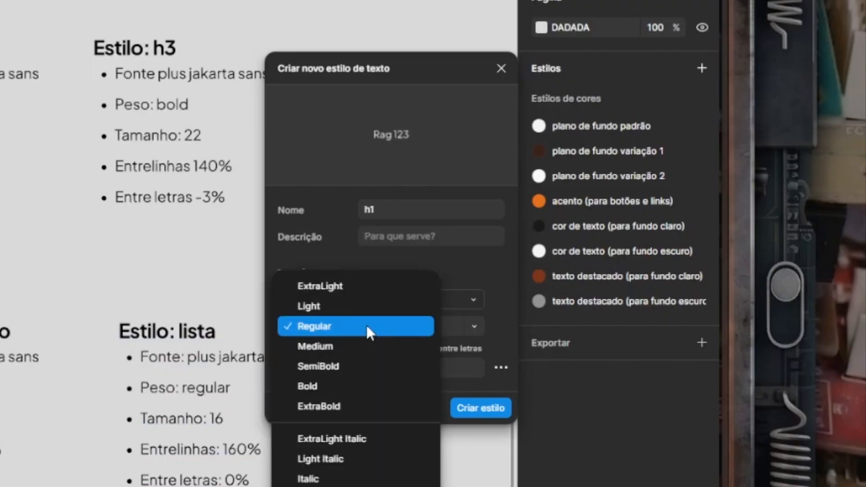
{"action": "left_click", "coordinate": [349, 404]}
Step: Give the h1 style size 90, line height 95% and letter spacing -3%, and create the style
{"action": "left_click", "coordinate": [435, 326]}
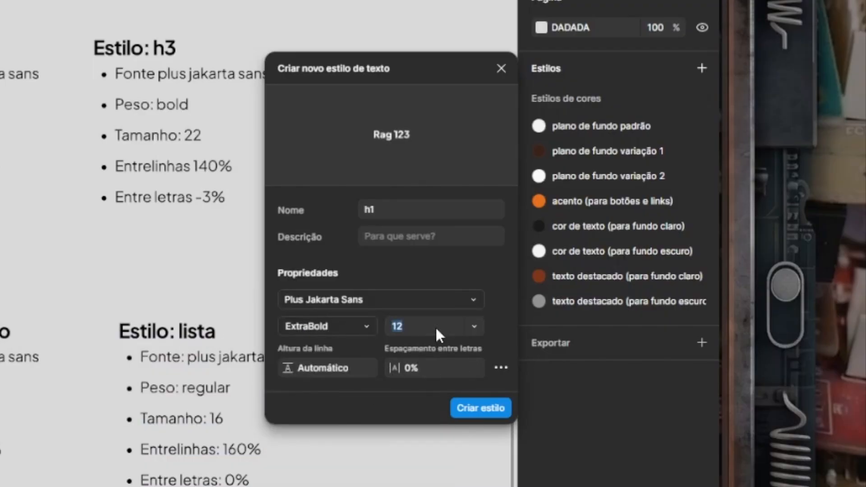
{"action": "type", "text": "90"}
{"action": "left_click", "coordinate": [340, 367]}
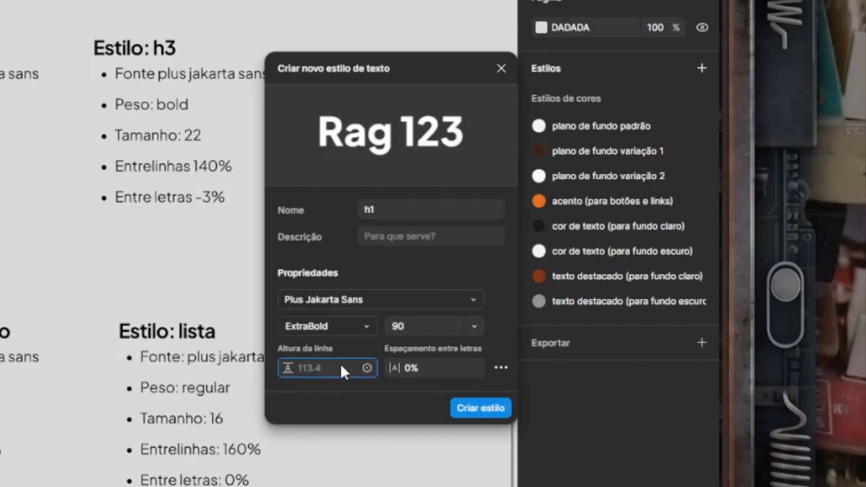
{"action": "type", "text": "95%"}
{"action": "left_click", "coordinate": [445, 371]}
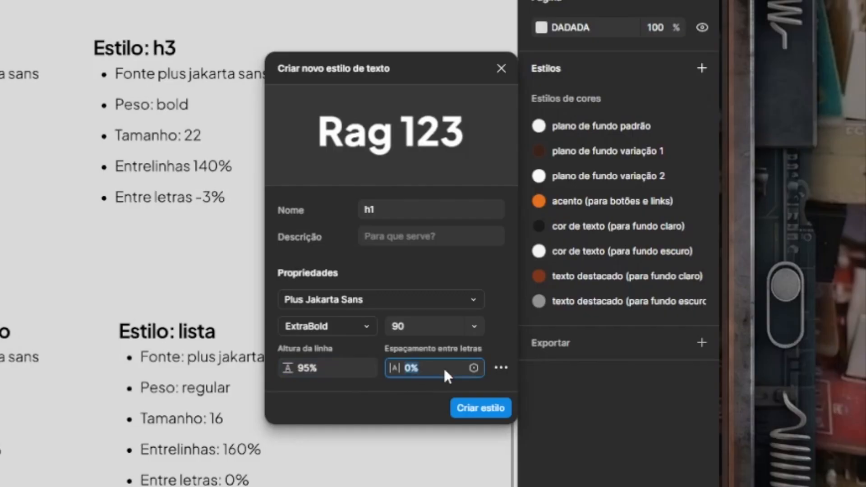
{"action": "type", "text": "-3%"}
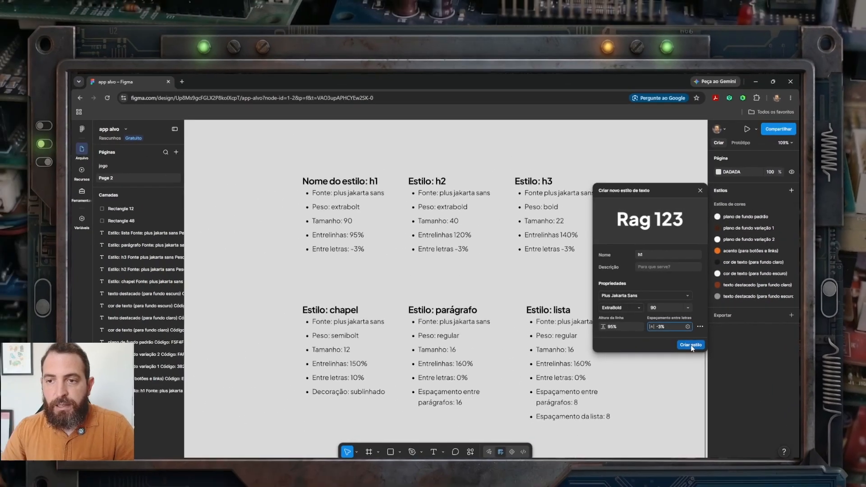
{"action": "left_click", "coordinate": [479, 410]}
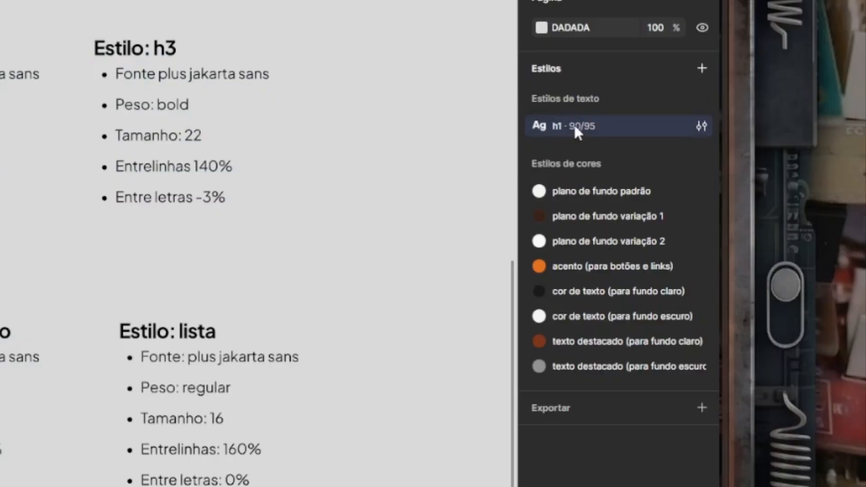
Step: Duplicate the h1 text style and rename the copy "h2"
{"action": "right_click", "coordinate": [733, 216]}
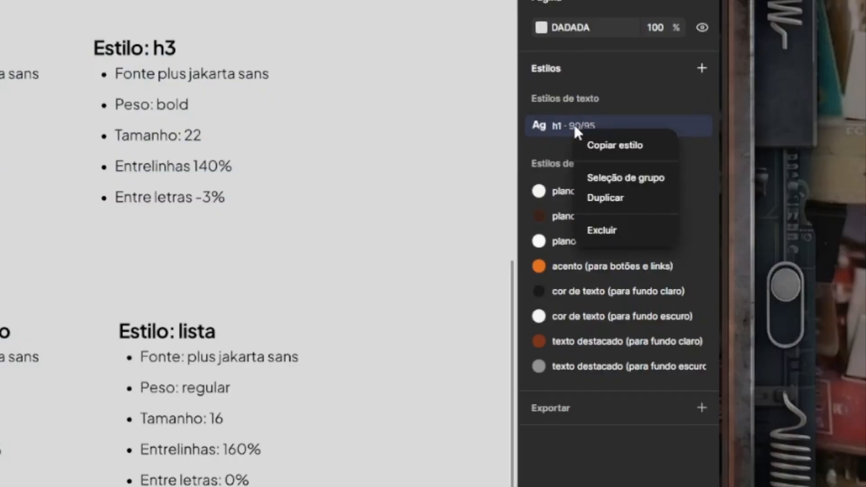
{"action": "left_click", "coordinate": [606, 199]}
{"action": "left_click", "coordinate": [584, 149]}
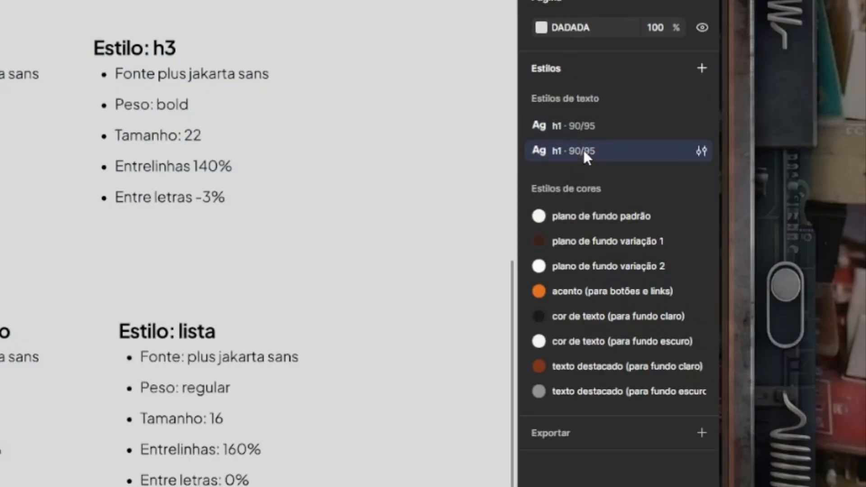
{"action": "double_click", "coordinate": [556, 150]}
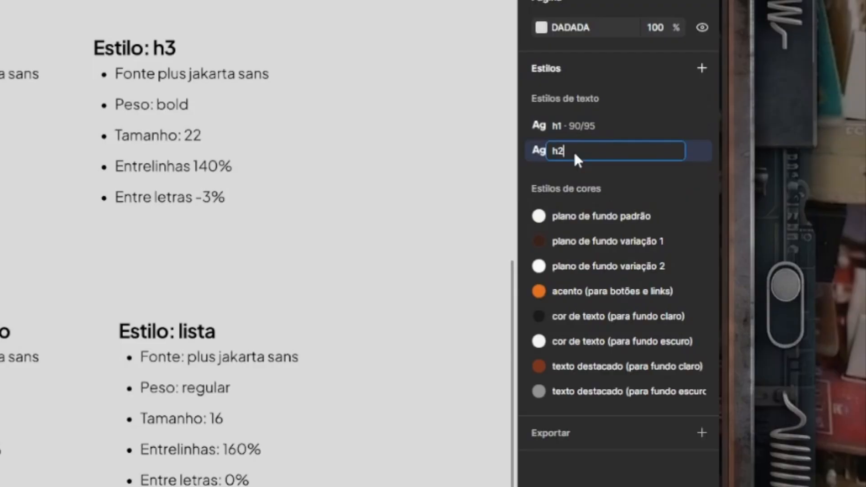
{"action": "key", "text": "Return"}
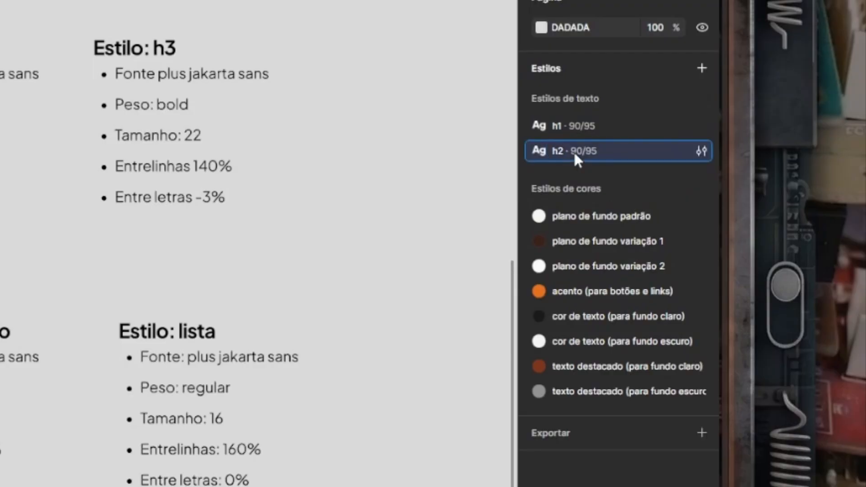
Step: Edit the h2 text style to size 40 and line height 120%
{"action": "left_click", "coordinate": [701, 150]}
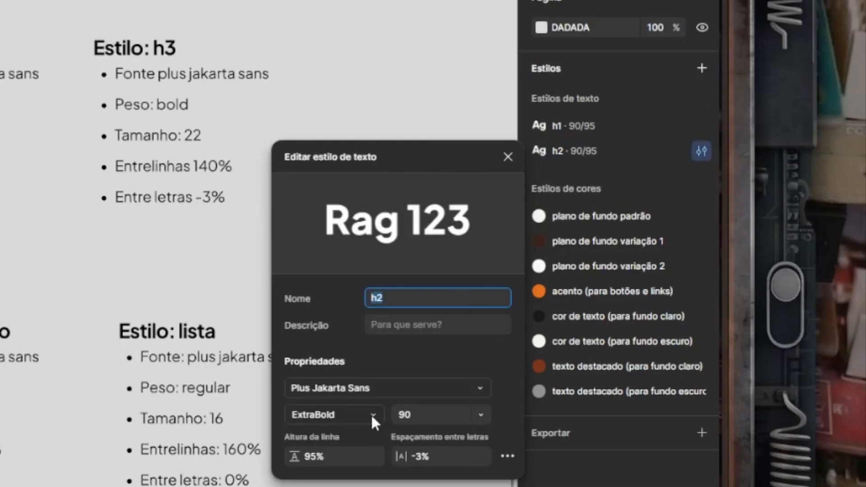
{"action": "left_click", "coordinate": [426, 418]}
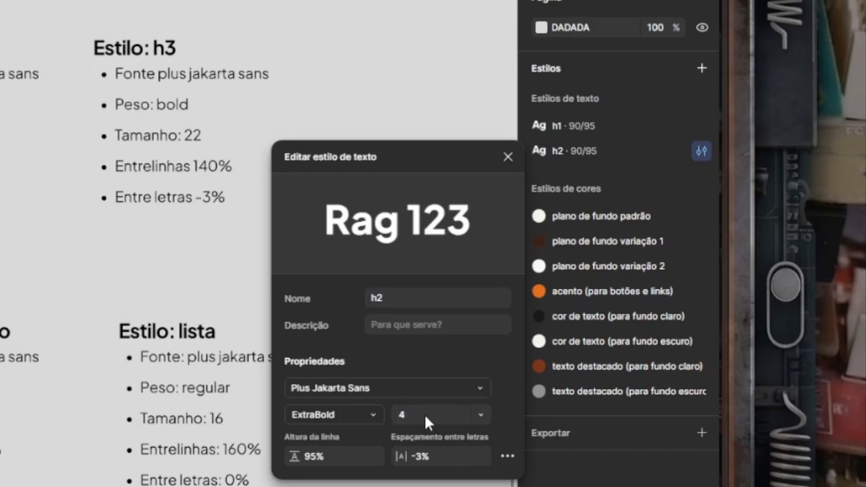
{"action": "left_click", "coordinate": [345, 456]}
{"action": "type", "text": "120"}
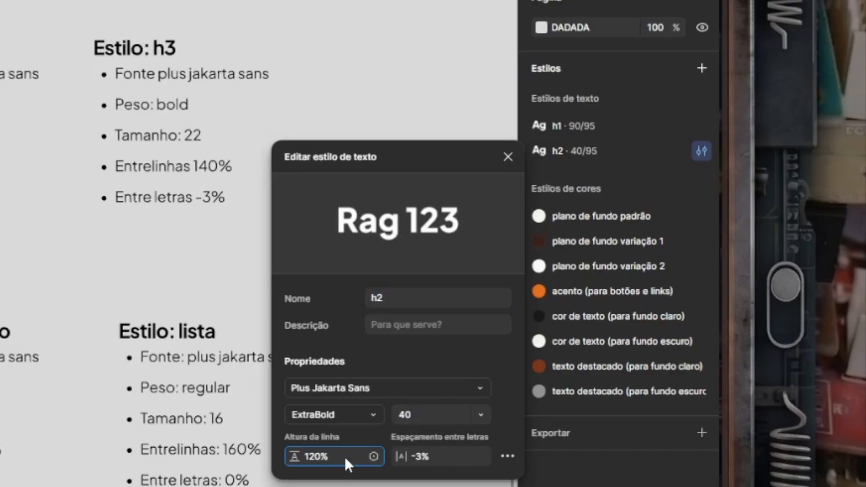
{"action": "left_click", "coordinate": [448, 452]}
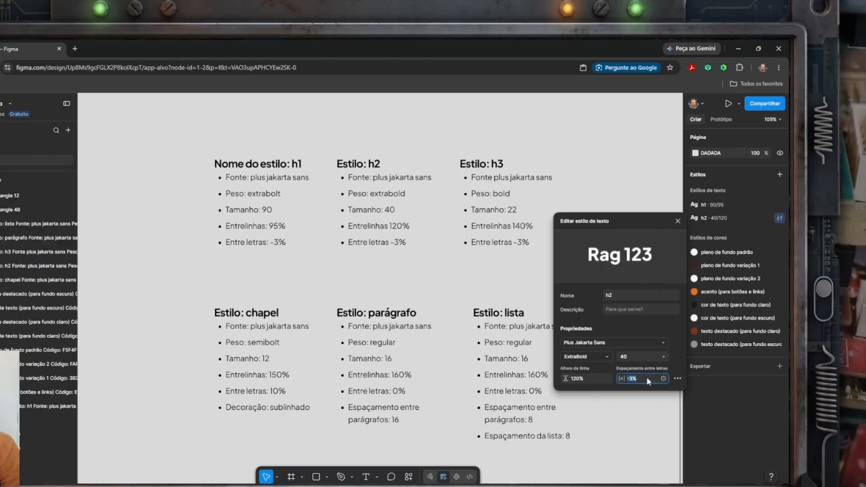
{"action": "left_click", "coordinate": [508, 156]}
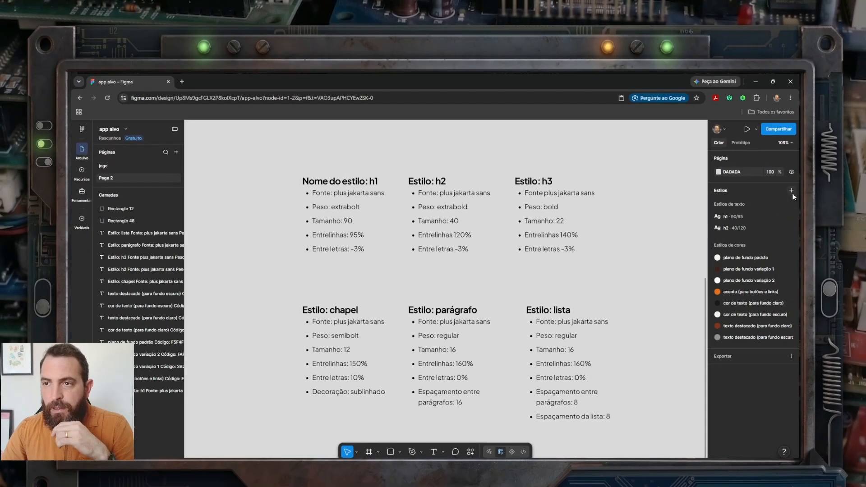
Step: Duplicate the h2 text style and rename the copy "h3"
{"action": "right_click", "coordinate": [751, 226]}
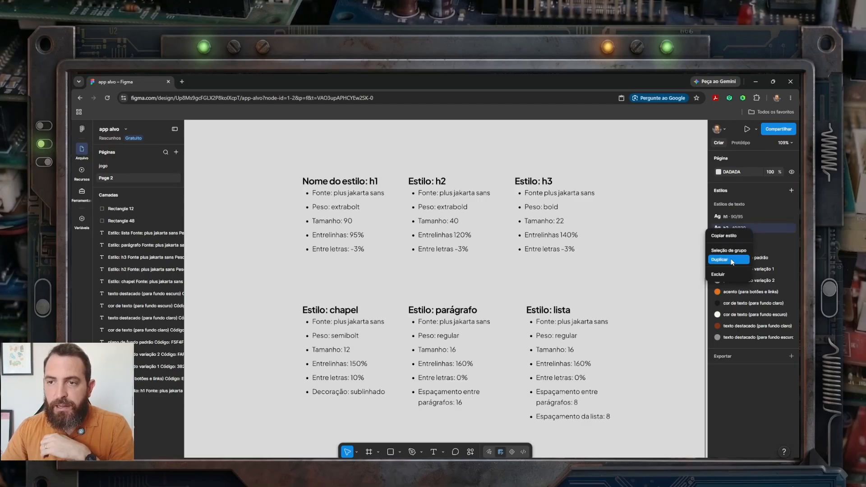
{"action": "left_click", "coordinate": [735, 237]}
{"action": "double_click", "coordinate": [733, 238]}
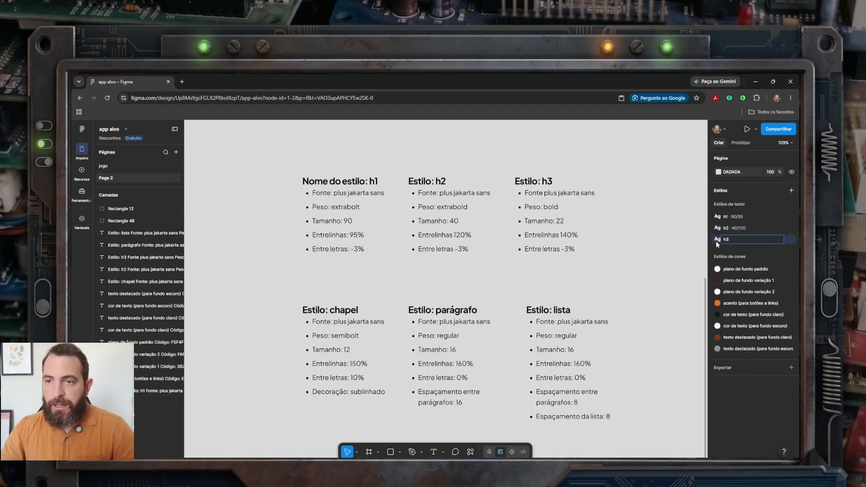
{"action": "type", "text": "h3"}
{"action": "key", "text": "Return"}
Step: Edit the h3 text style to size 22 and line height 140%
{"action": "left_click", "coordinate": [791, 240]}
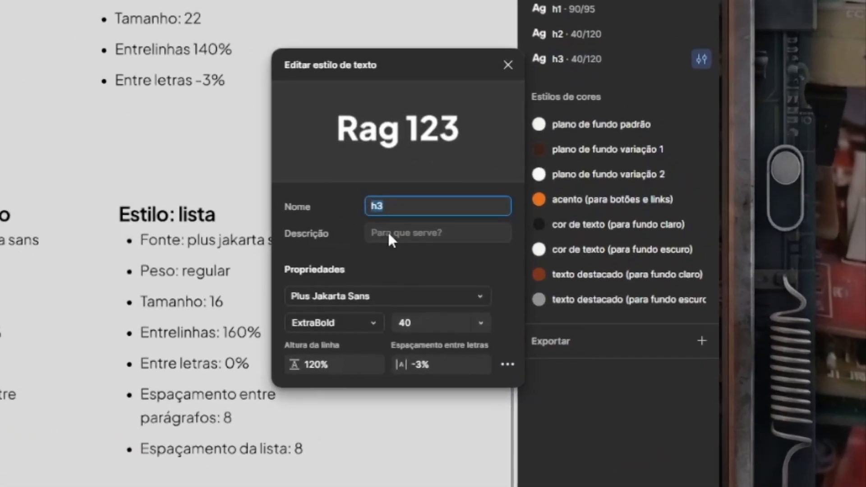
{"action": "left_click", "coordinate": [431, 319]}
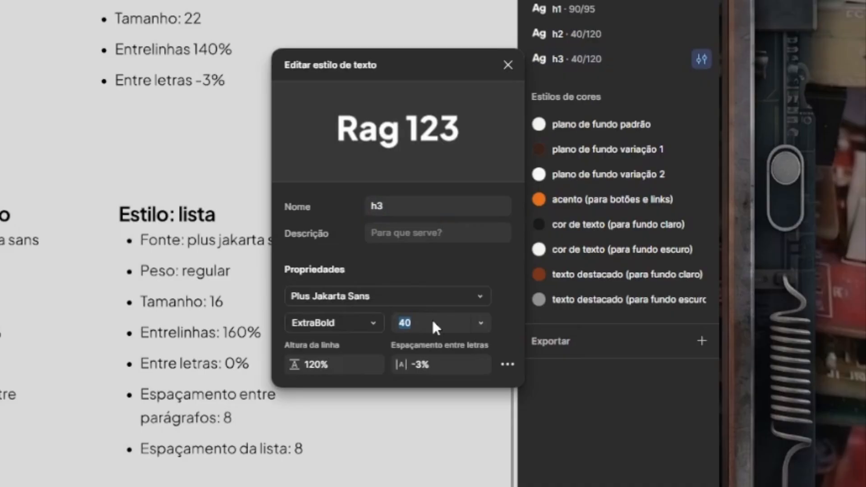
{"action": "type", "text": "22"}
{"action": "left_click", "coordinate": [338, 363]}
{"action": "type", "text": "140"}
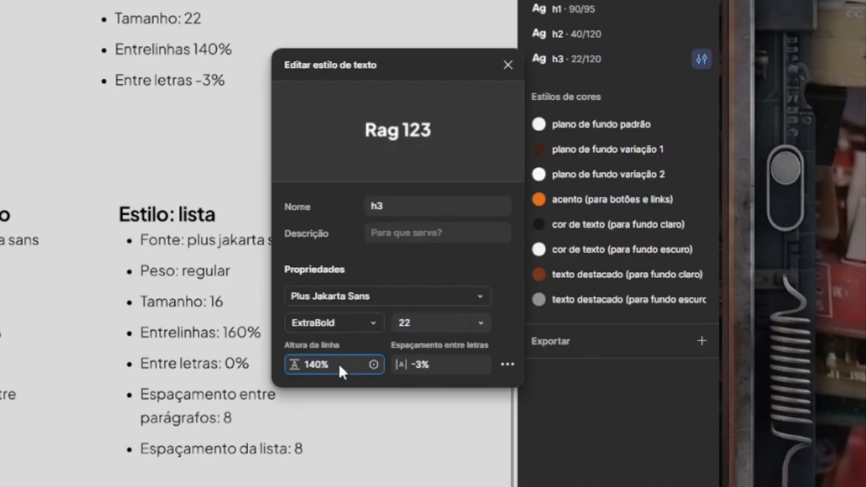
{"action": "left_click", "coordinate": [442, 364]}
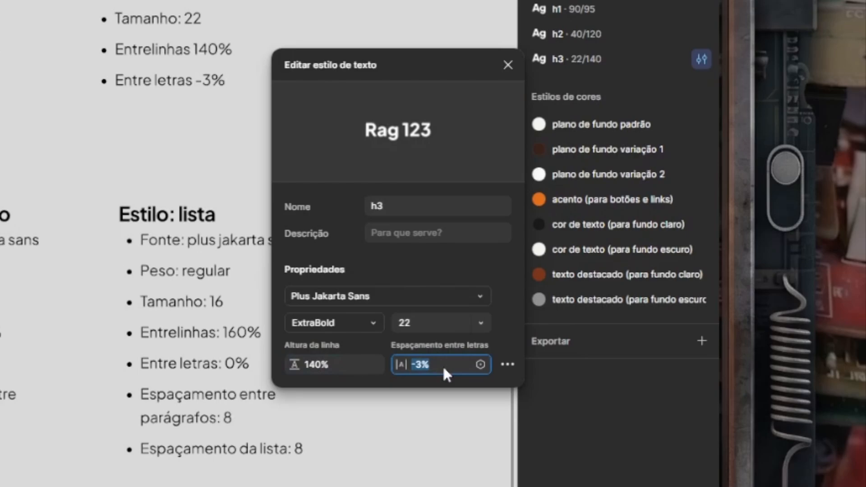
{"action": "left_click", "coordinate": [620, 58]}
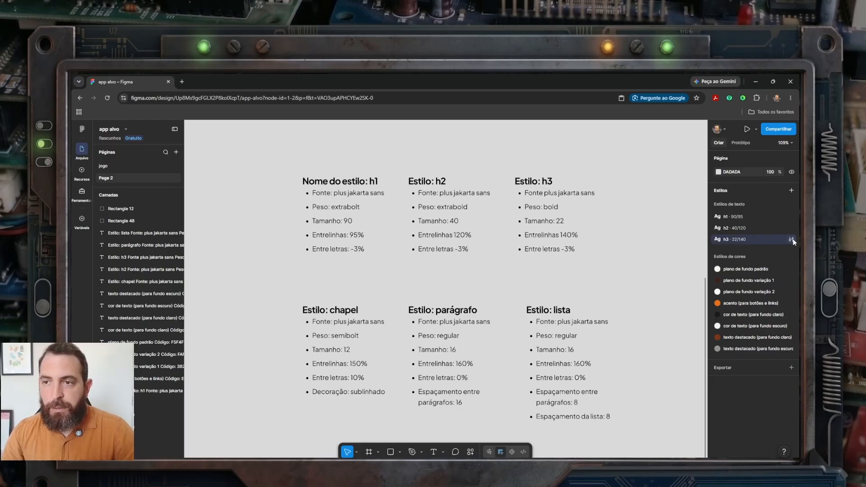
Step: Duplicate the h3 text style and rename the copy "chapel"
{"action": "right_click", "coordinate": [751, 236]}
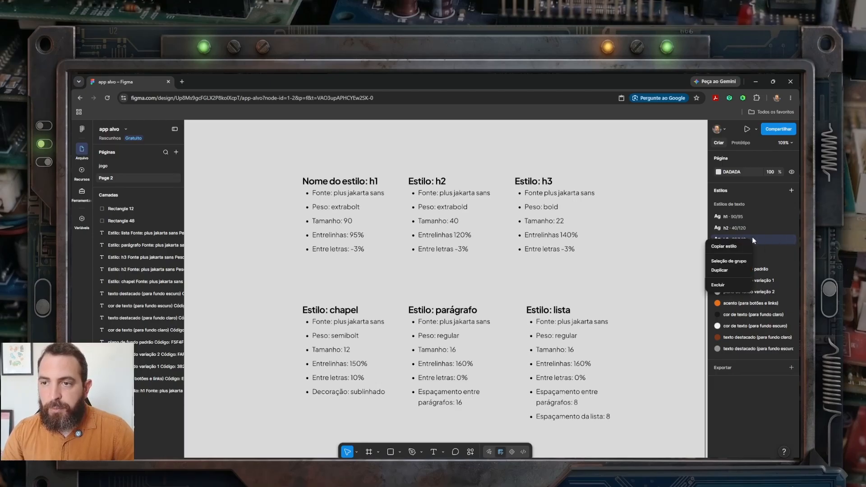
{"action": "left_click", "coordinate": [730, 268]}
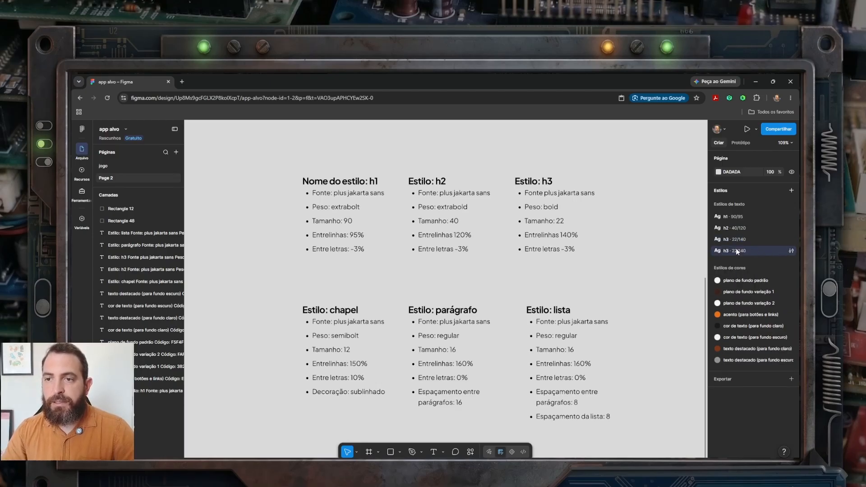
{"action": "left_click", "coordinate": [791, 250]}
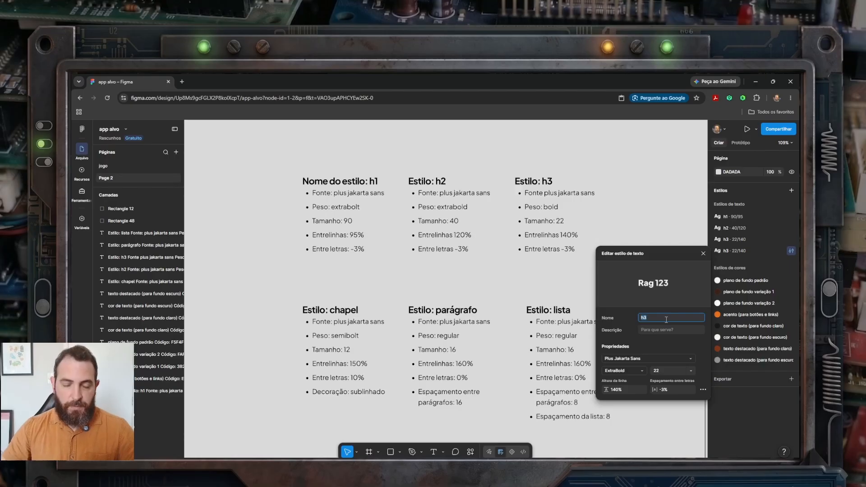
{"action": "type", "text": "chapel"}
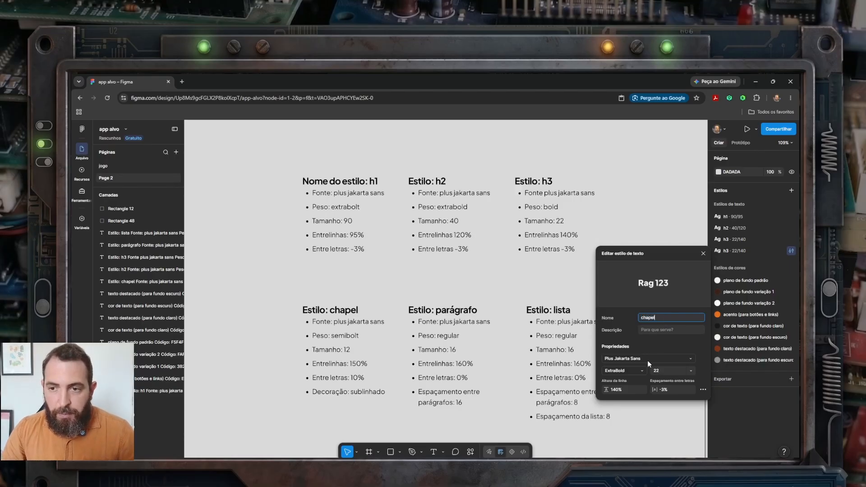
Step: Set the chapel style to SemiBold weight, size 12, line height 150% and letter spacing 10%
{"action": "left_click", "coordinate": [630, 371]}
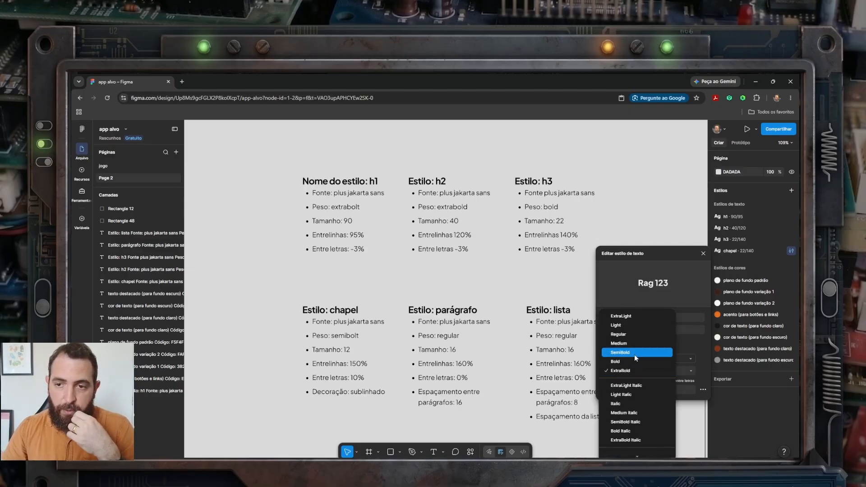
{"action": "left_click", "coordinate": [634, 352]}
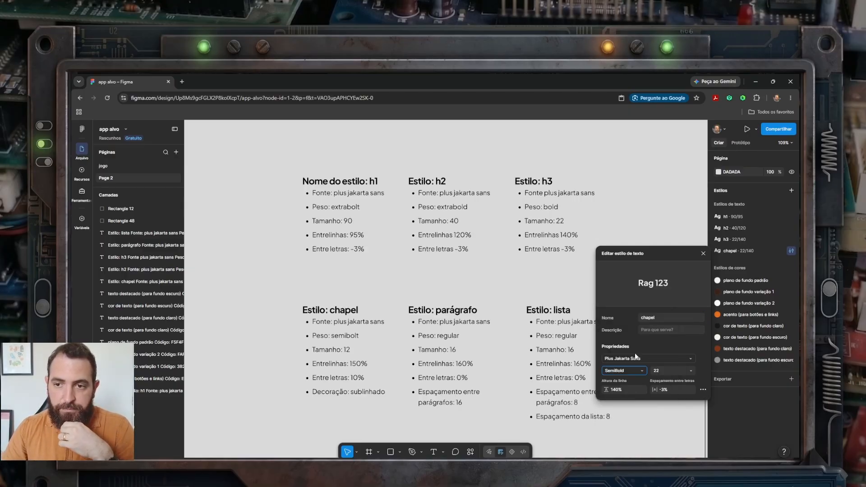
{"action": "left_click", "coordinate": [662, 370]}
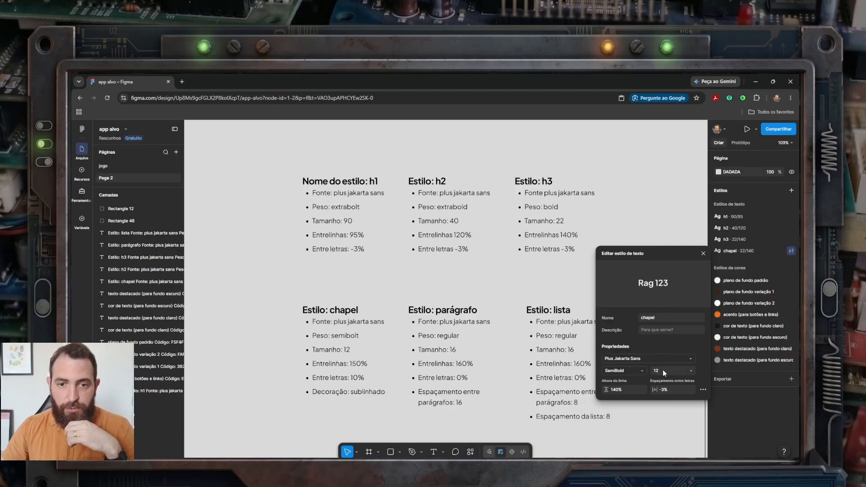
{"action": "left_click", "coordinate": [624, 390]}
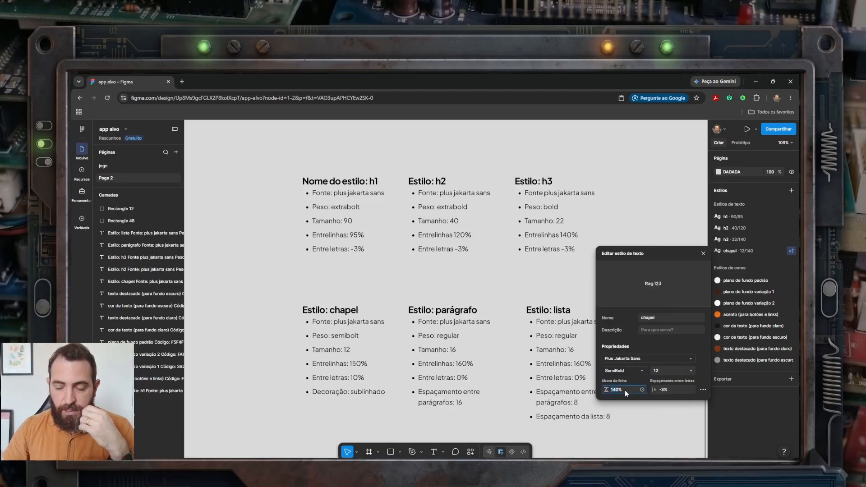
{"action": "type", "text": "150%"}
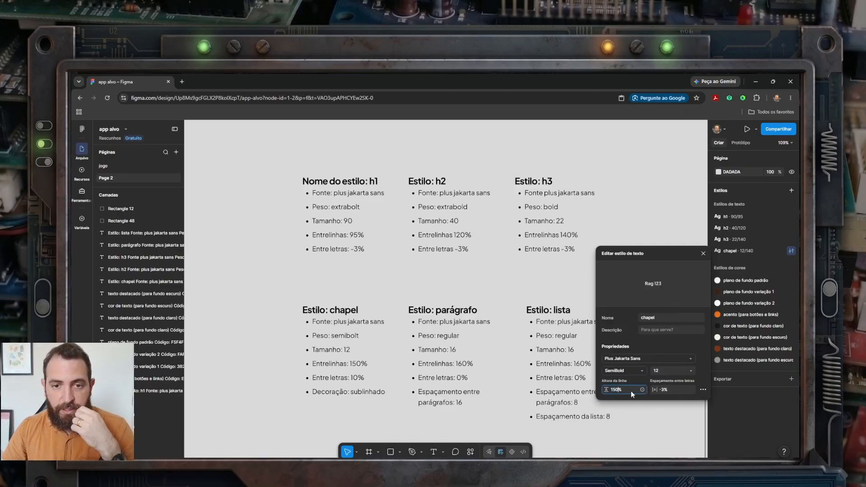
{"action": "left_click", "coordinate": [670, 390]}
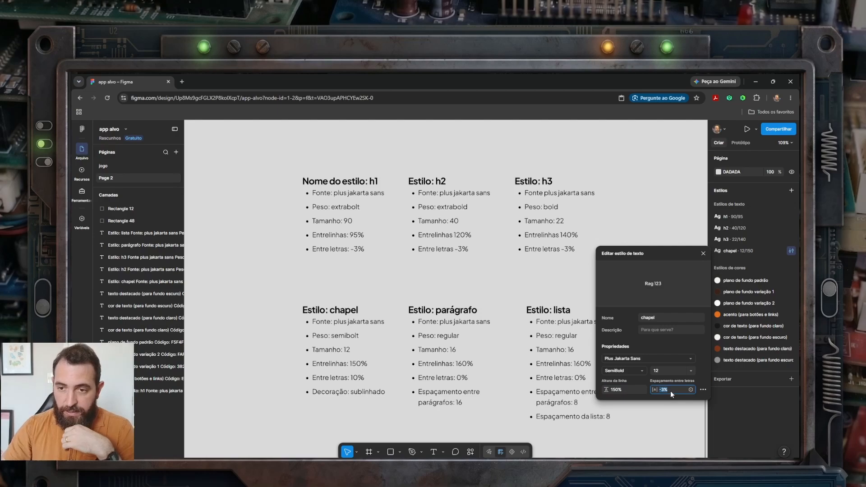
{"action": "type", "text": "10%"}
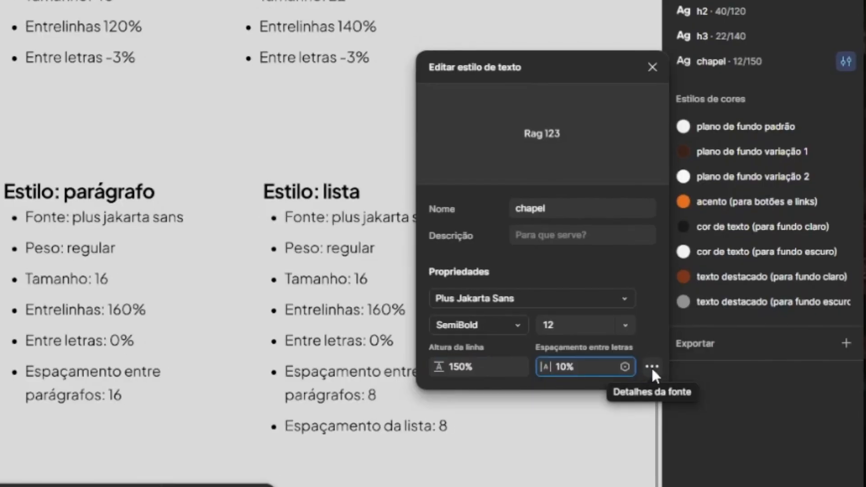
Step: Add underline decoration to the chapel text style and finish editing it
{"action": "left_click", "coordinate": [651, 366]}
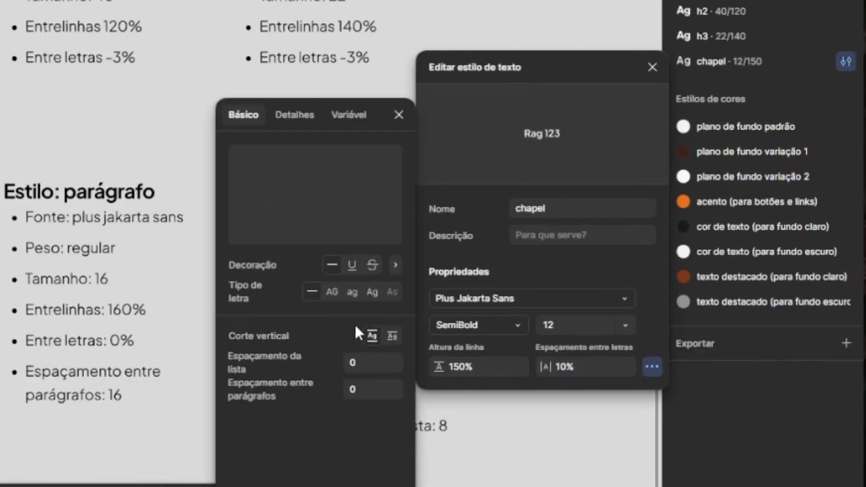
{"action": "left_click", "coordinate": [352, 266]}
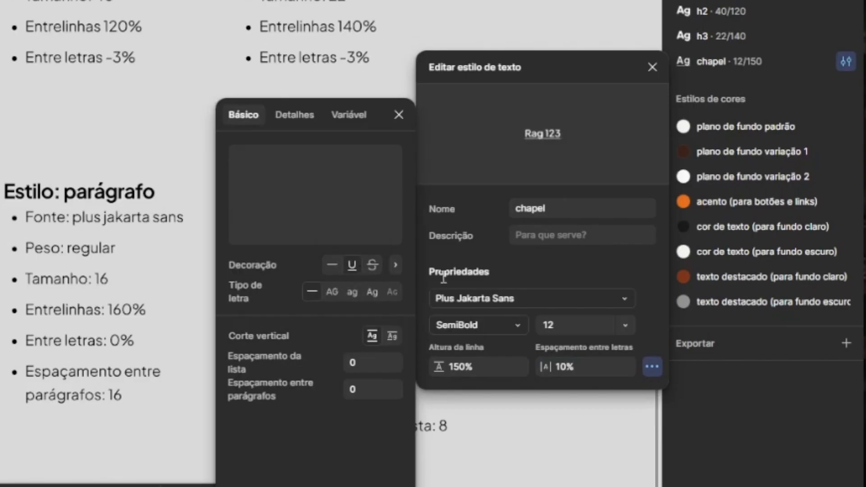
{"action": "left_click", "coordinate": [398, 113]}
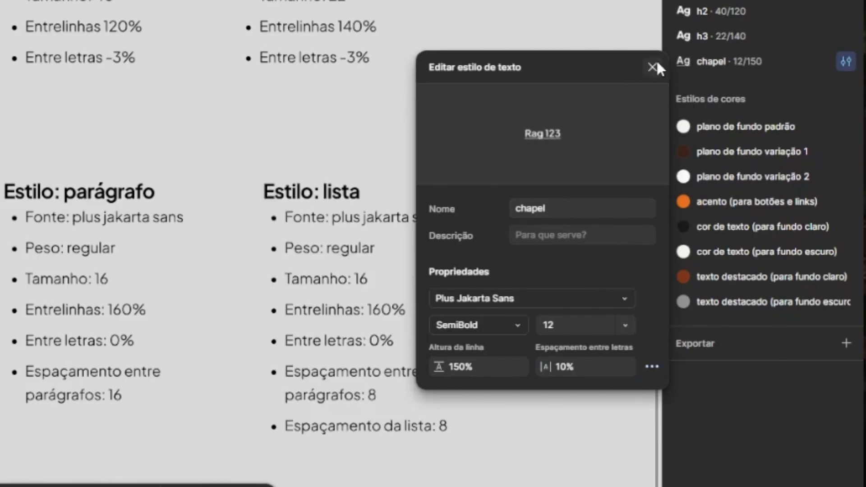
{"action": "left_click", "coordinate": [652, 67]}
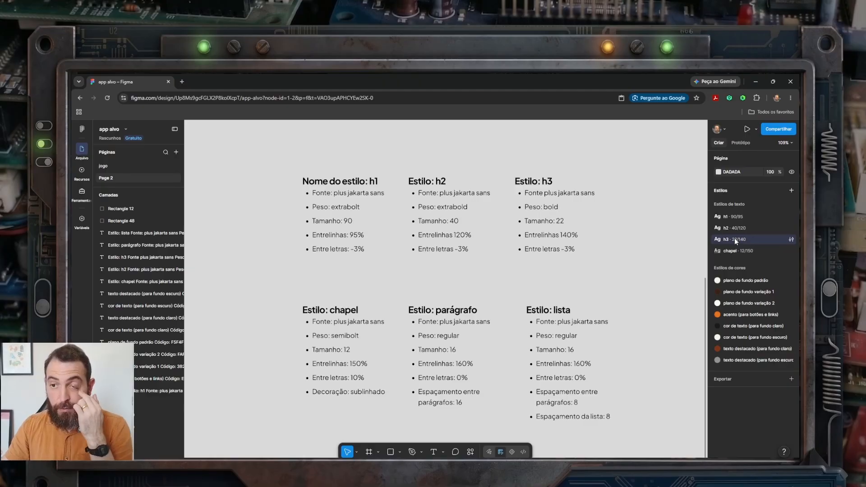
Step: Duplicate the h3 text style and rename the copy "paragrafo padrão"
{"action": "right_click", "coordinate": [733, 237]}
{"action": "left_click", "coordinate": [747, 270]}
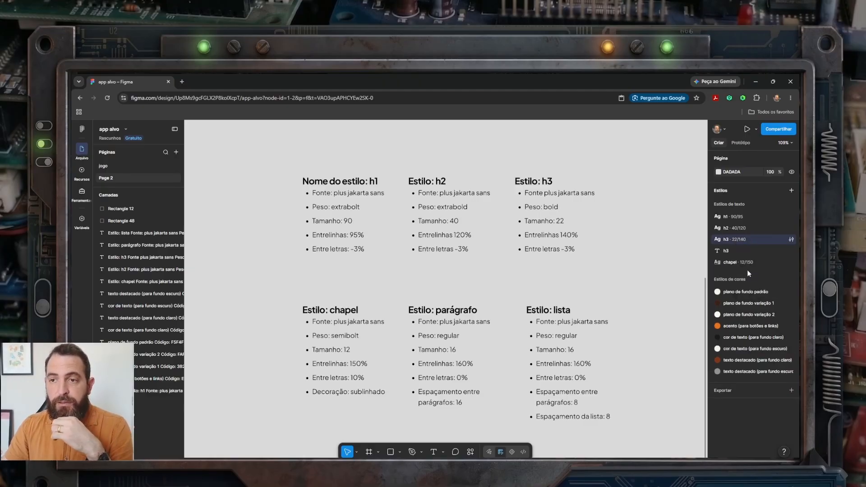
{"action": "double_click", "coordinate": [726, 250]}
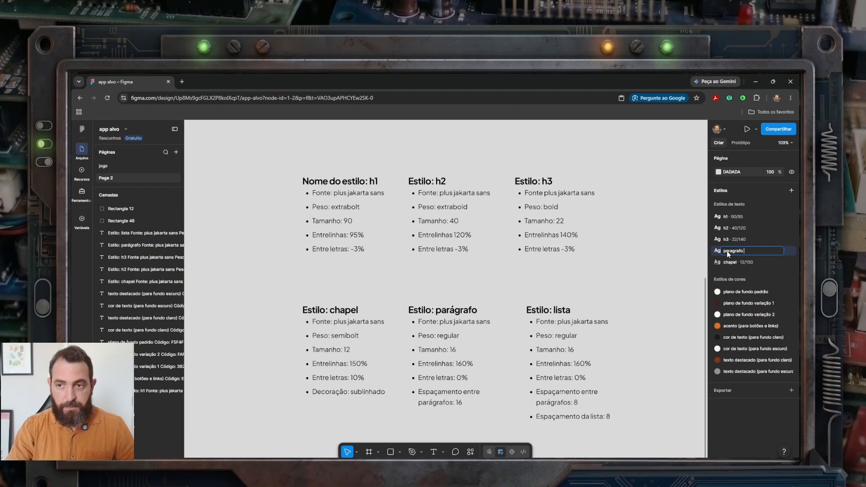
{"action": "type", "text": "paragrafo padrão"}
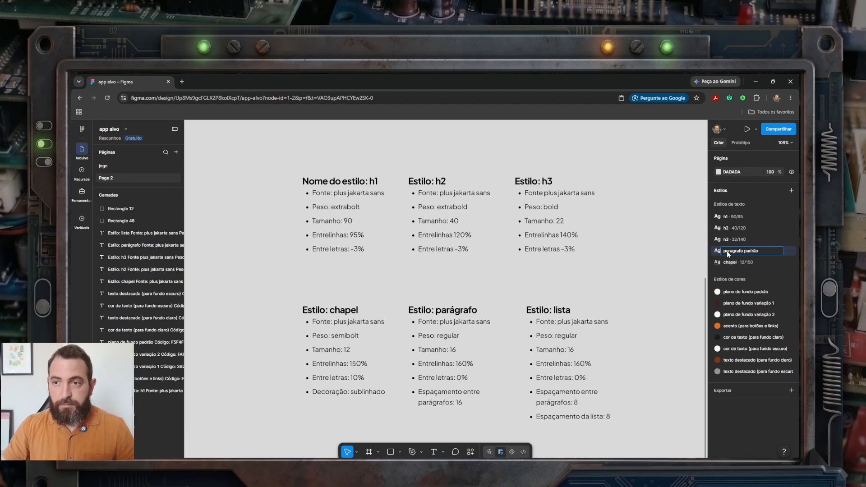
{"action": "key", "text": "Return"}
Step: Set the paragrafo padrão style to Regular weight, size 16, line height 160%, letter spacing 0% and paragraph spacing 16
{"action": "left_click", "coordinate": [790, 251]}
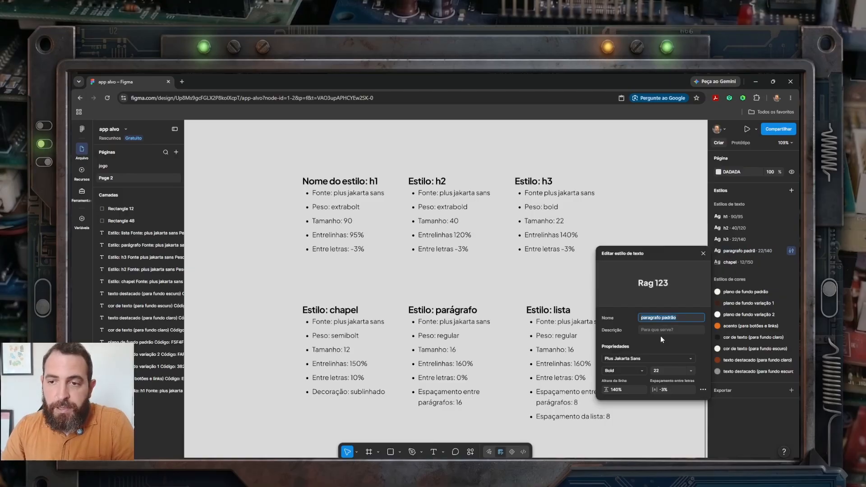
{"action": "left_click", "coordinate": [640, 372]}
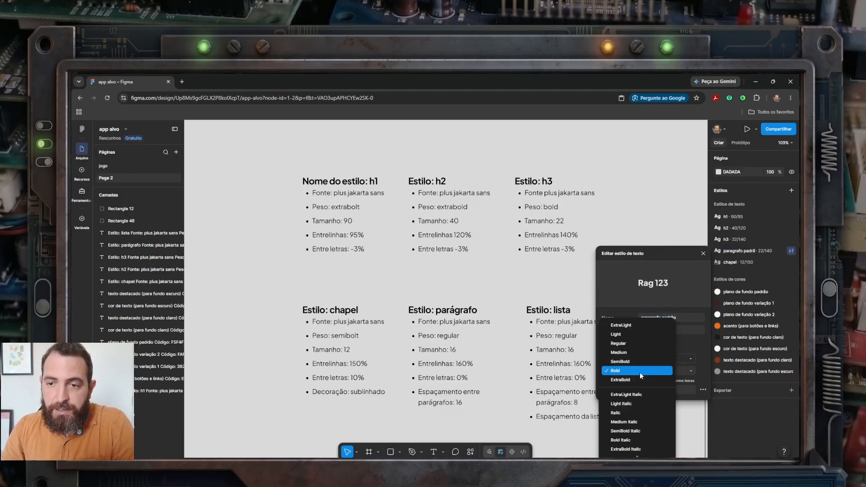
{"action": "left_click", "coordinate": [640, 347]}
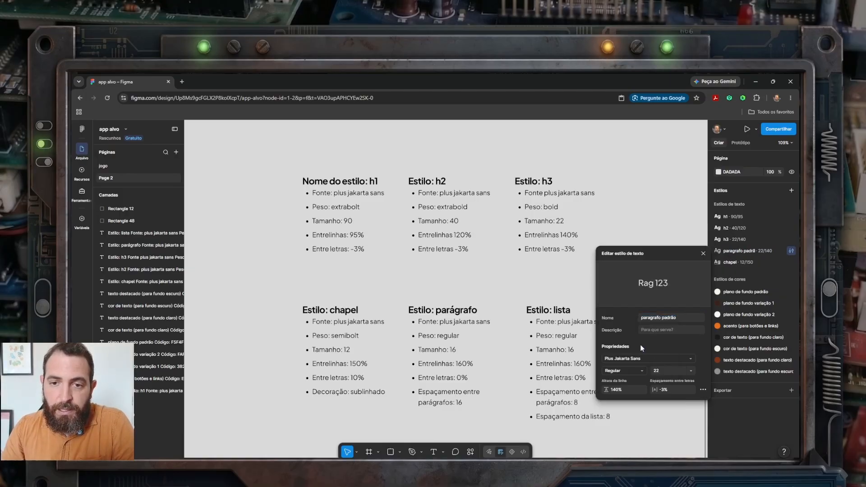
{"action": "left_click", "coordinate": [666, 372]}
{"action": "type", "text": "16"}
{"action": "left_click", "coordinate": [626, 389]}
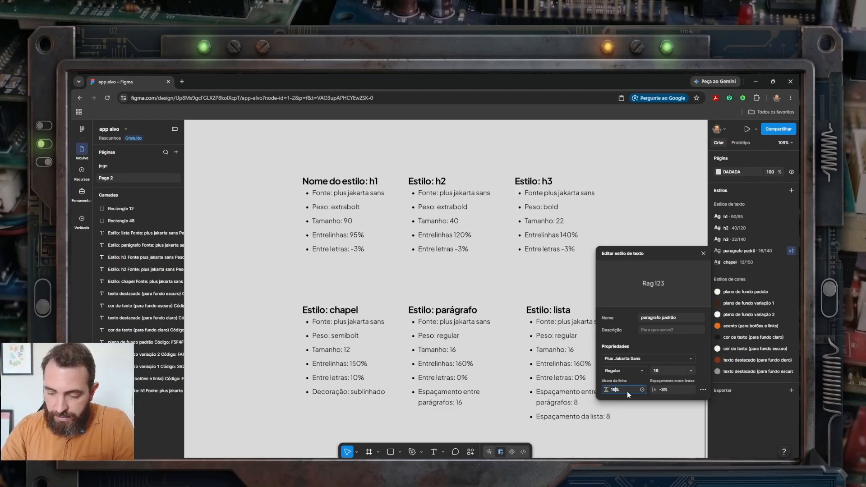
{"action": "left_click", "coordinate": [672, 391]}
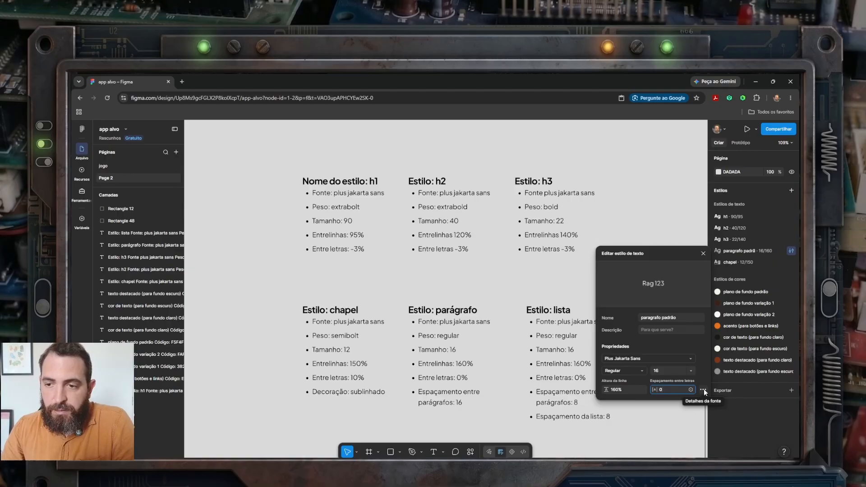
{"action": "left_click", "coordinate": [702, 390]}
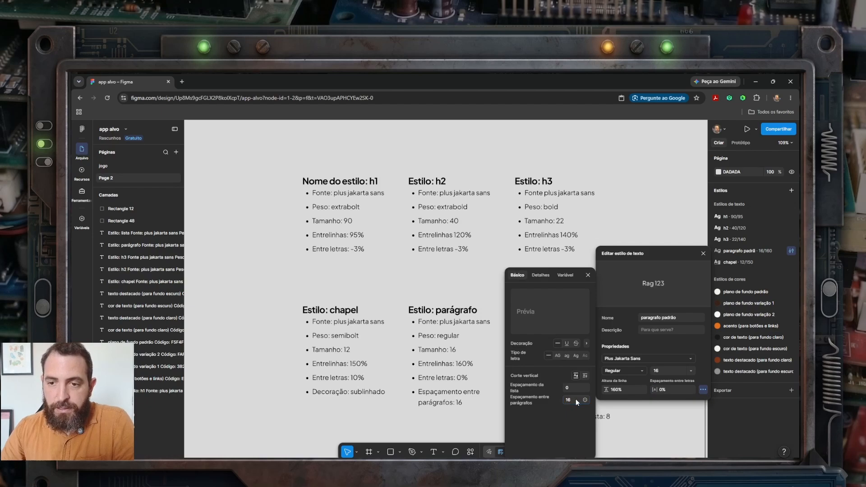
{"action": "left_click", "coordinate": [771, 249]}
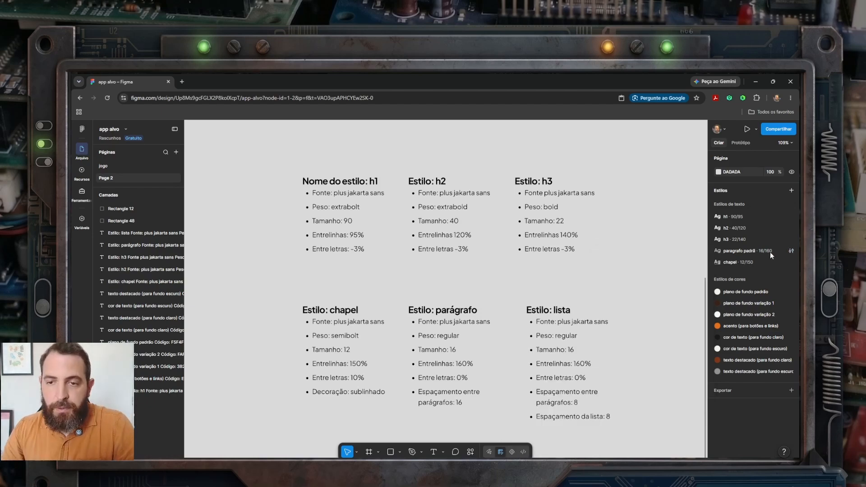
Step: Duplicate the paragrafo padrão text style and rename the copy "lista"
{"action": "right_click", "coordinate": [743, 250]}
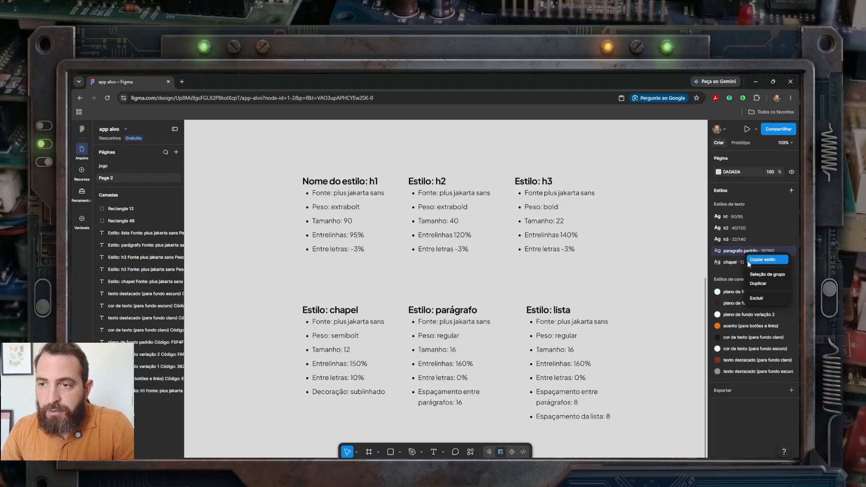
{"action": "left_click", "coordinate": [756, 283]}
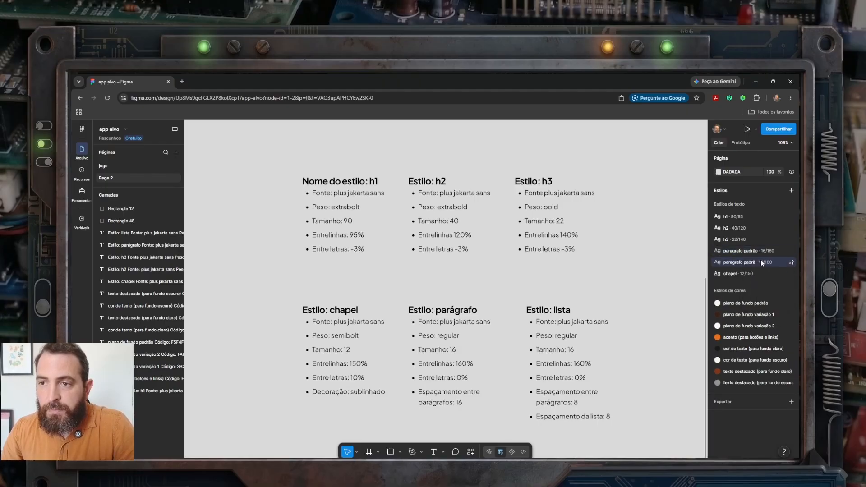
{"action": "left_click", "coordinate": [790, 263]}
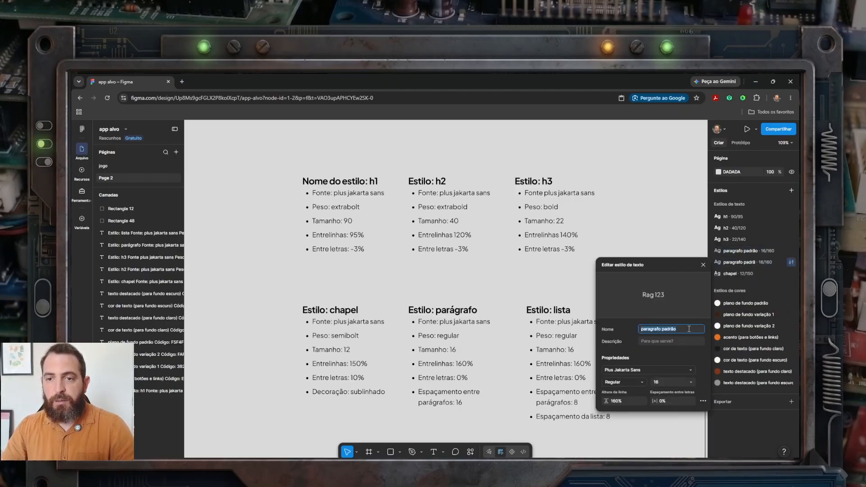
{"action": "key", "text": "BackSpace"}
{"action": "type", "text": "lista"}
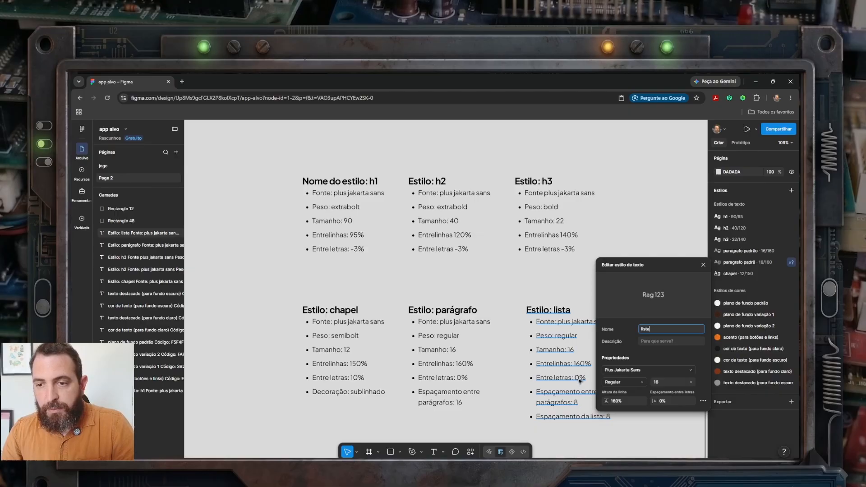
{"action": "key", "text": "Return"}
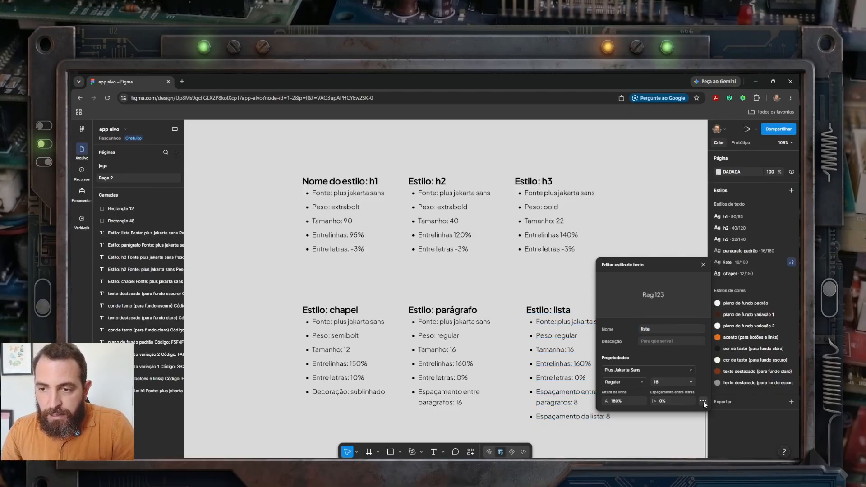
Step: Set the lista style's list spacing and paragraph spacing to 8 and finish editing it
{"action": "left_click", "coordinate": [702, 401]}
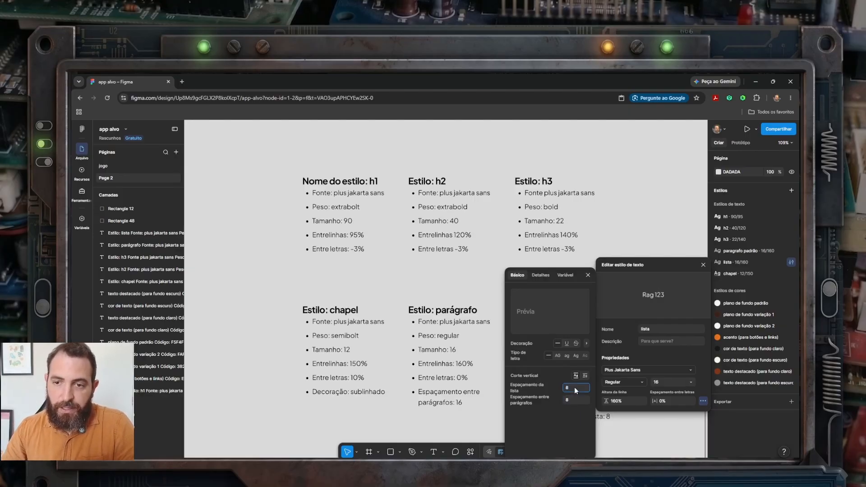
{"action": "left_click", "coordinate": [587, 275]}
{"action": "left_click", "coordinate": [703, 264]}
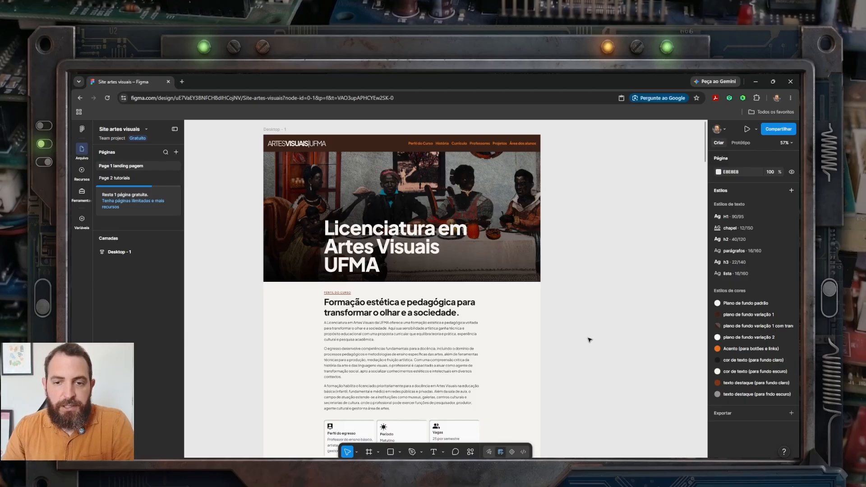
Step: In the Site artes visuais file, change the font of the parágrafos text style to Inter
{"action": "scroll", "coordinate": [588, 340], "scroll_direction": "down", "scroll_amount": 5}
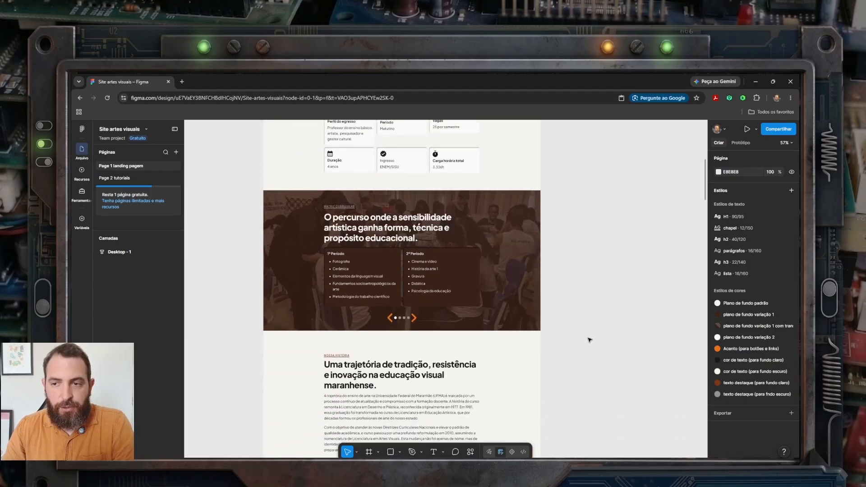
{"action": "scroll", "coordinate": [589, 340], "scroll_direction": "down", "scroll_amount": 2}
{"action": "scroll", "coordinate": [589, 340], "scroll_direction": "up", "scroll_amount": 10}
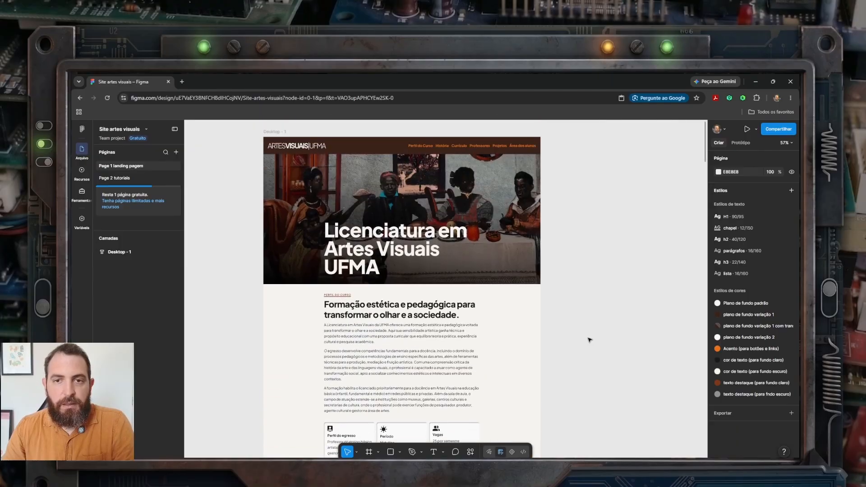
{"action": "scroll", "coordinate": [589, 340], "scroll_direction": "up", "scroll_amount": 1}
{"action": "scroll", "coordinate": [589, 340], "scroll_direction": "down", "scroll_amount": 2}
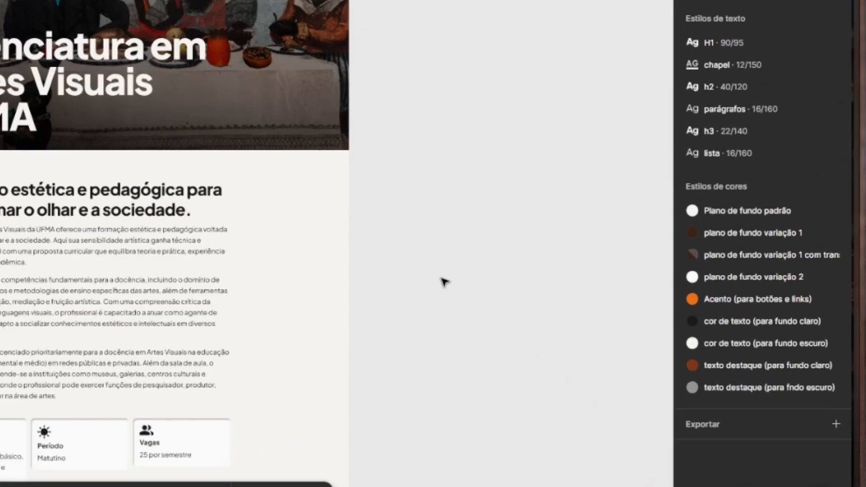
{"action": "mouse_move", "coordinate": [836, 111]}
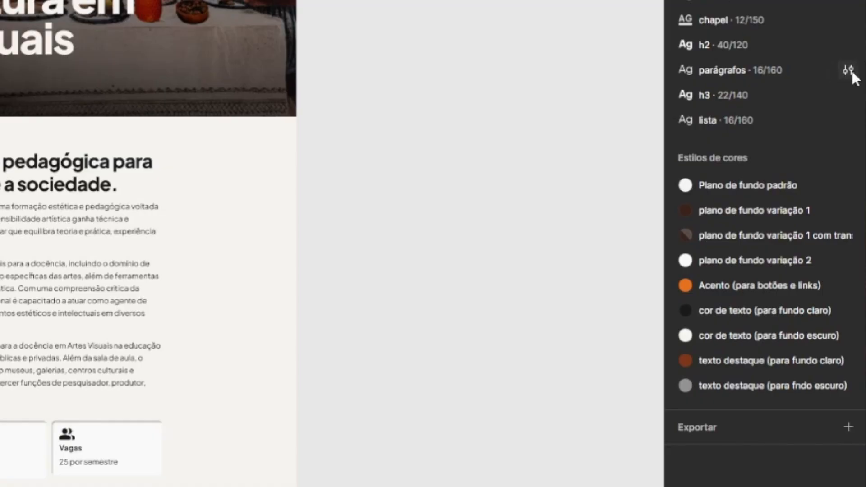
{"action": "left_click", "coordinate": [849, 70]}
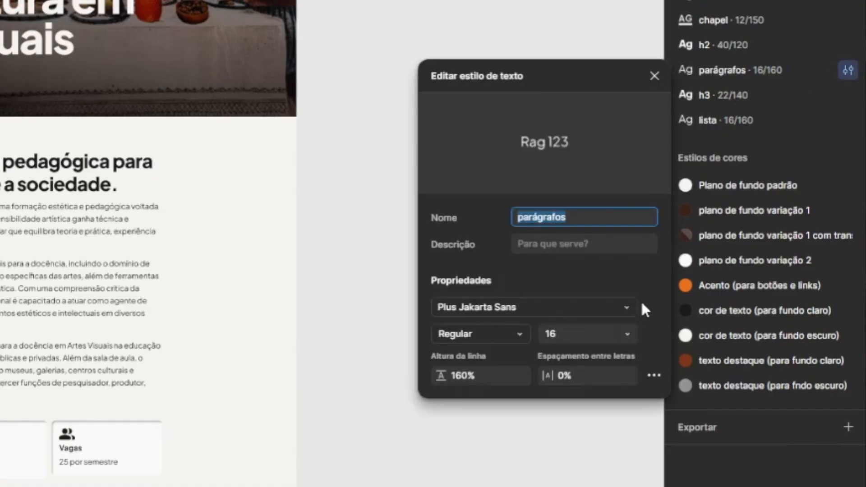
{"action": "left_click", "coordinate": [578, 308]}
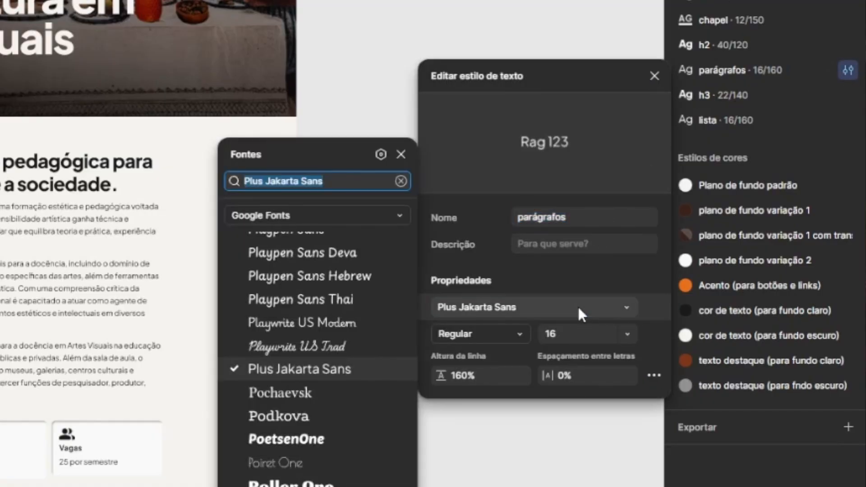
{"action": "type", "text": "inter"}
{"action": "key", "text": "Return"}
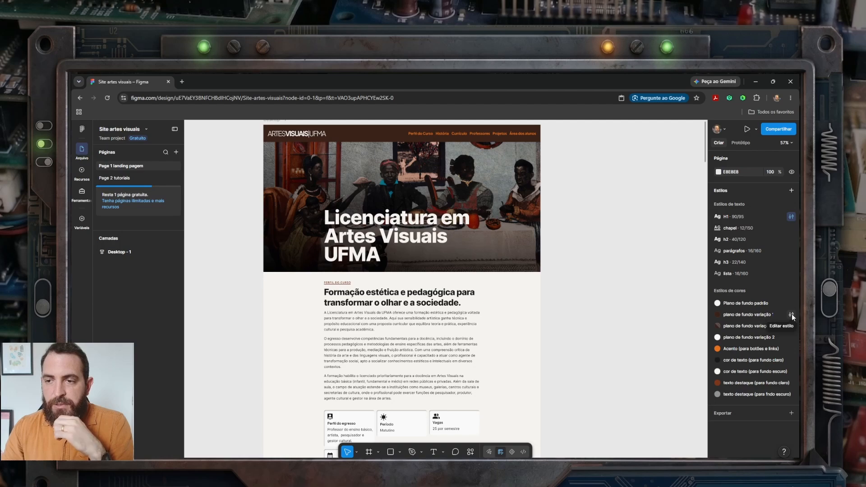
Step: Change the plano de fundo variação 1 colour style to dark green 3A5012
{"action": "left_click", "coordinate": [718, 314]}
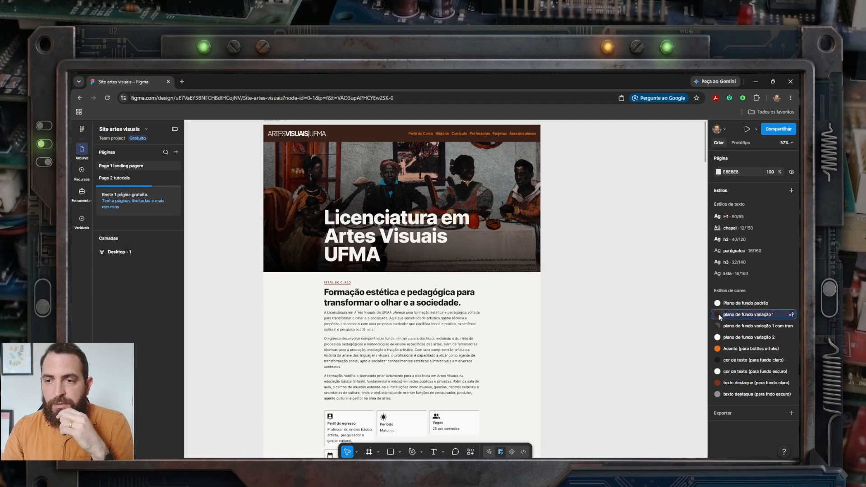
{"action": "left_click", "coordinate": [718, 314]}
{"action": "left_click", "coordinate": [605, 426]}
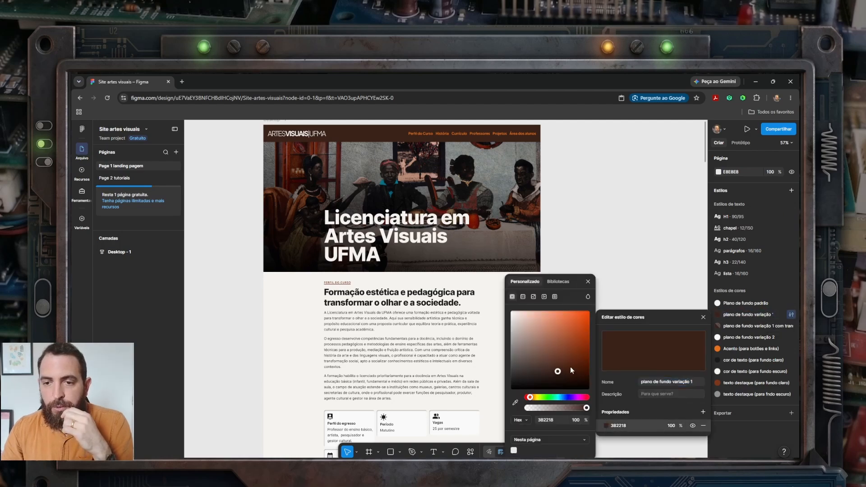
{"action": "left_click_drag", "start_coordinate": [559, 373], "coordinate": [576, 364]}
{"action": "left_click_drag", "start_coordinate": [530, 397], "coordinate": [540, 400]}
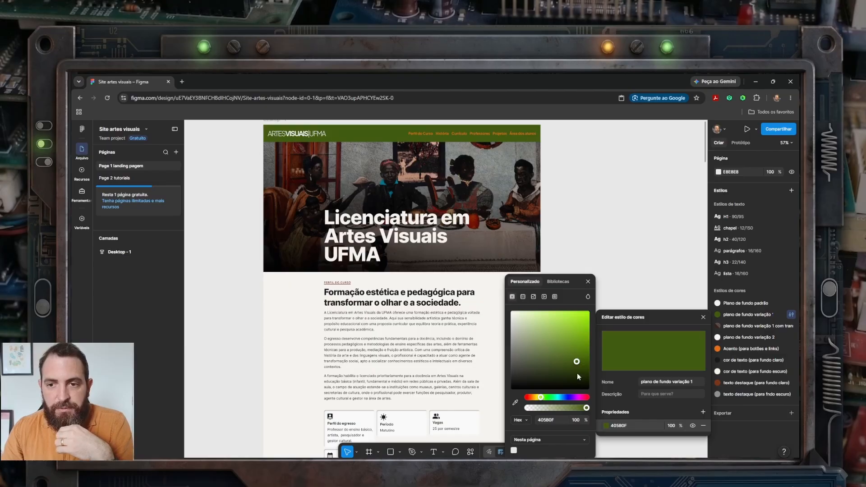
{"action": "left_click_drag", "start_coordinate": [576, 363], "coordinate": [571, 365]}
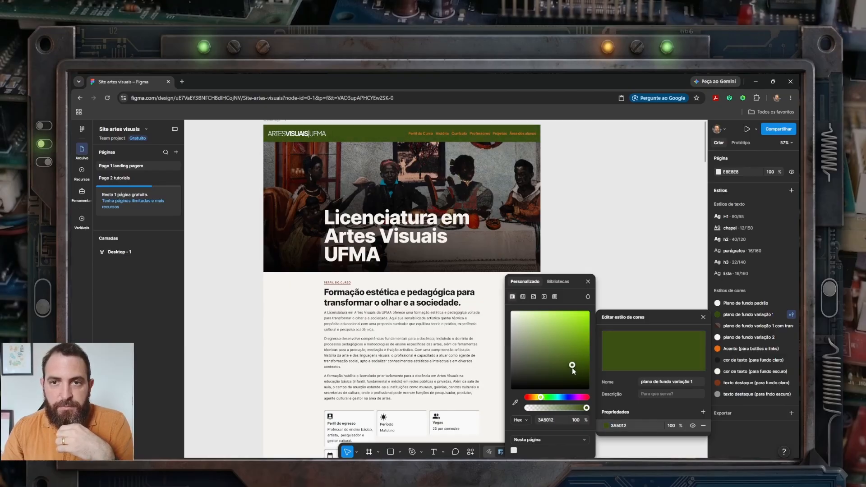
{"action": "left_click", "coordinate": [588, 281]}
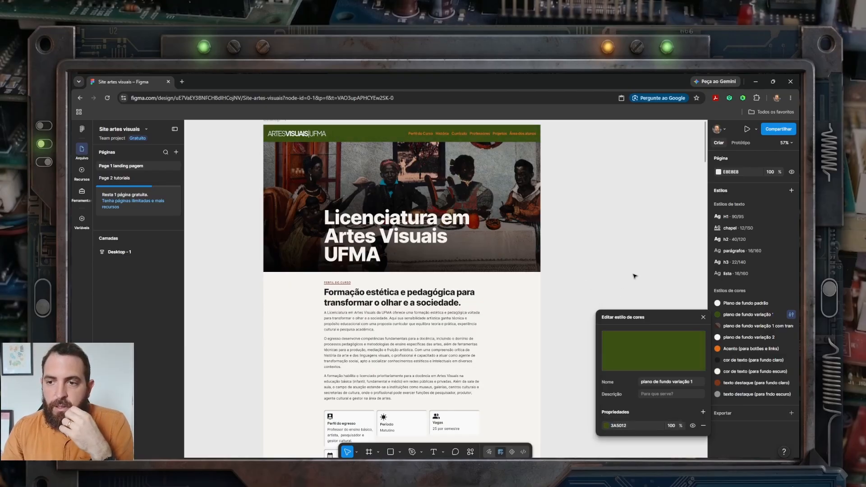
{"action": "left_click", "coordinate": [635, 276]}
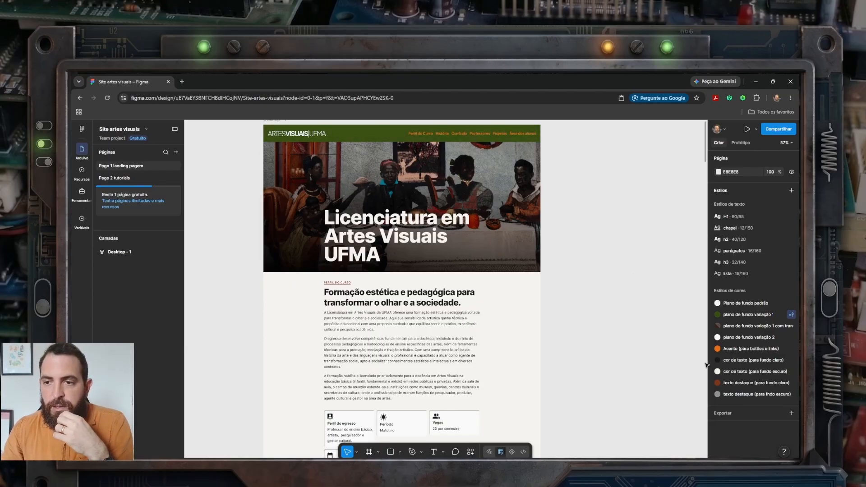
Step: Change the Acento (para botões e links) colour style to light pink FF92F0
{"action": "left_click", "coordinate": [790, 349]}
{"action": "left_click", "coordinate": [606, 450]}
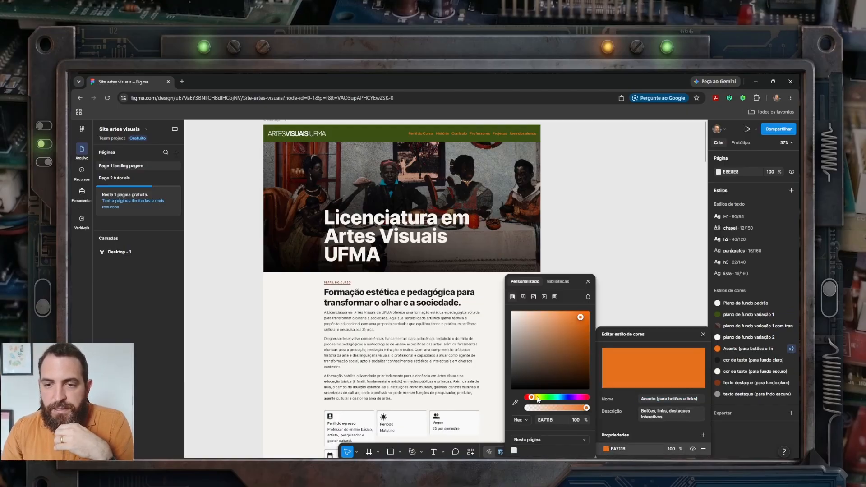
{"action": "left_click_drag", "start_coordinate": [532, 399], "coordinate": [579, 401]}
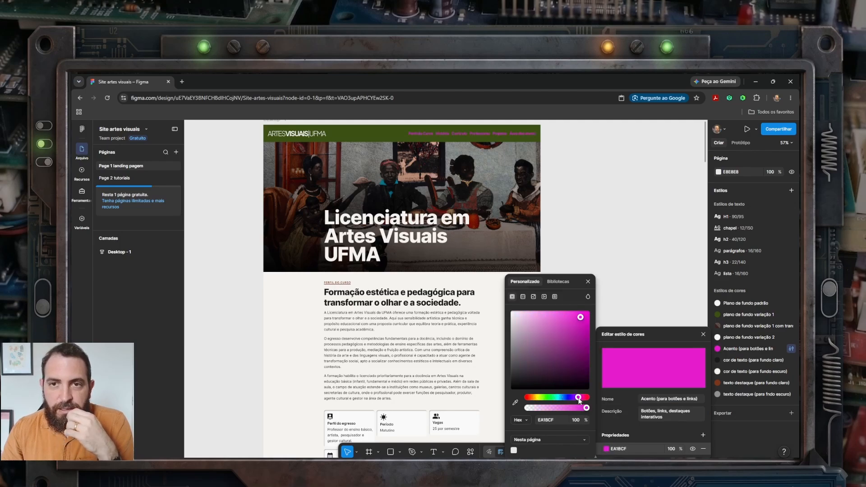
{"action": "left_click_drag", "start_coordinate": [580, 317], "coordinate": [544, 309]}
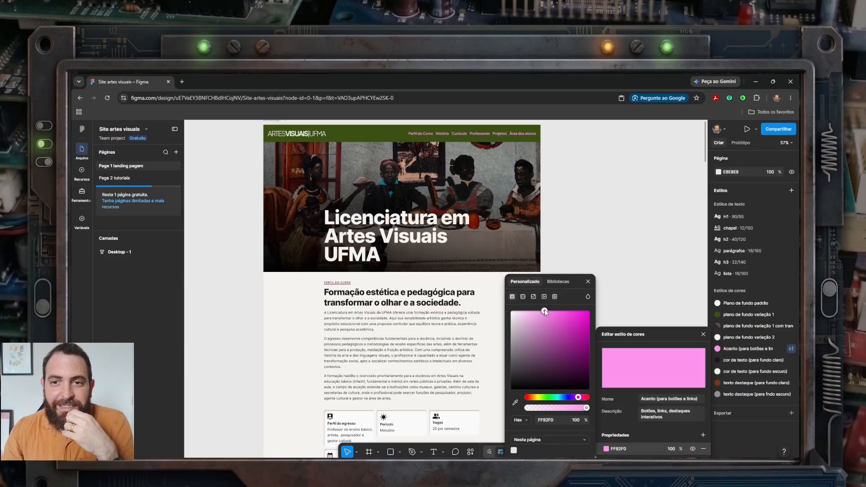
{"action": "left_click", "coordinate": [586, 241]}
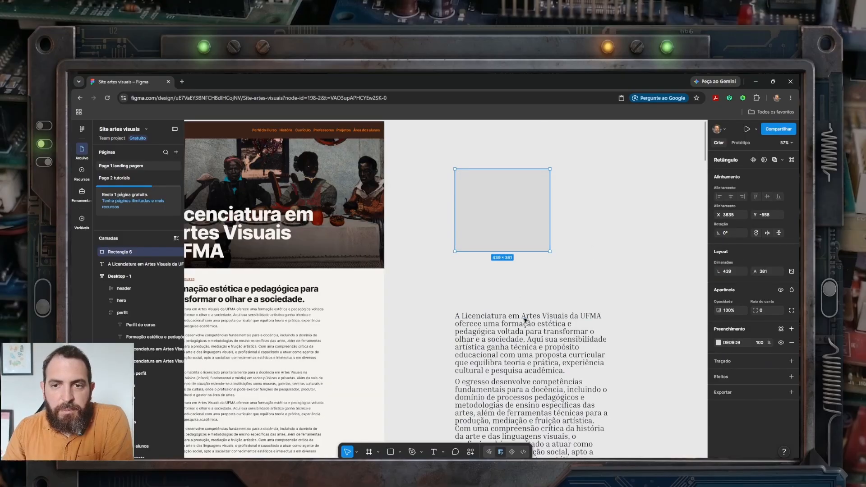
Step: Try a saved colour style from the libraries on the grey rectangle's fill and undo it
{"action": "left_click_drag", "start_coordinate": [528, 320], "coordinate": [524, 279]}
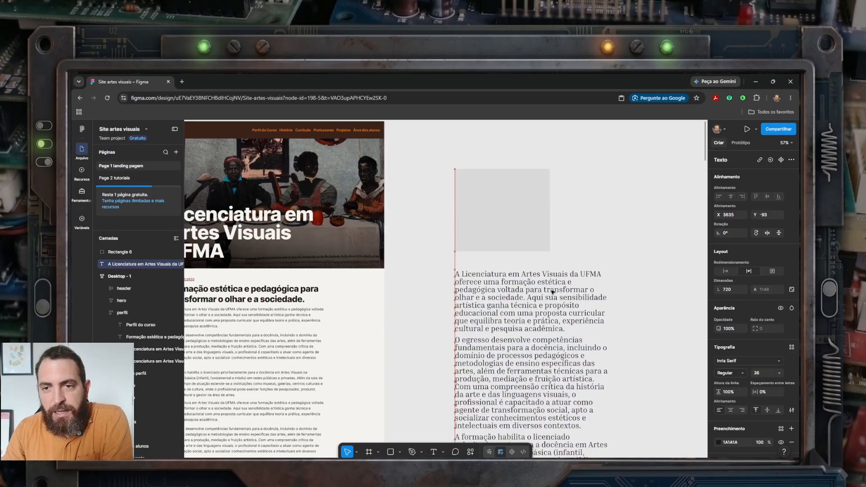
{"action": "left_click", "coordinate": [588, 248]}
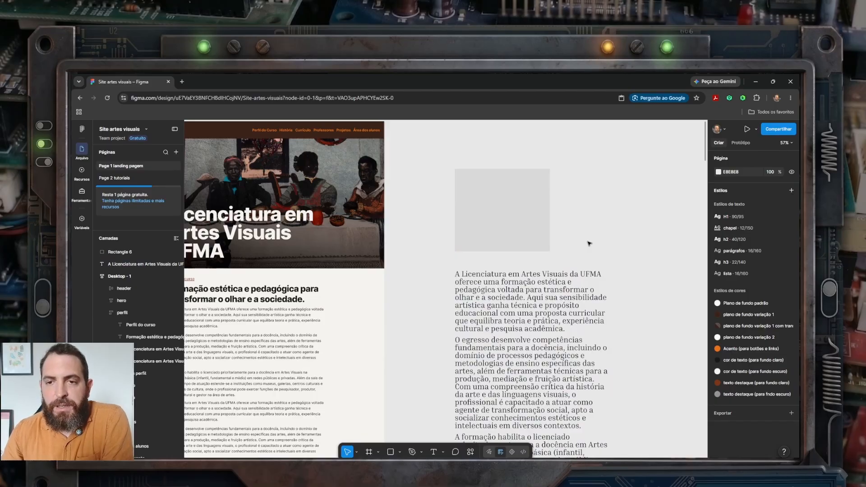
{"action": "left_click", "coordinate": [518, 225]}
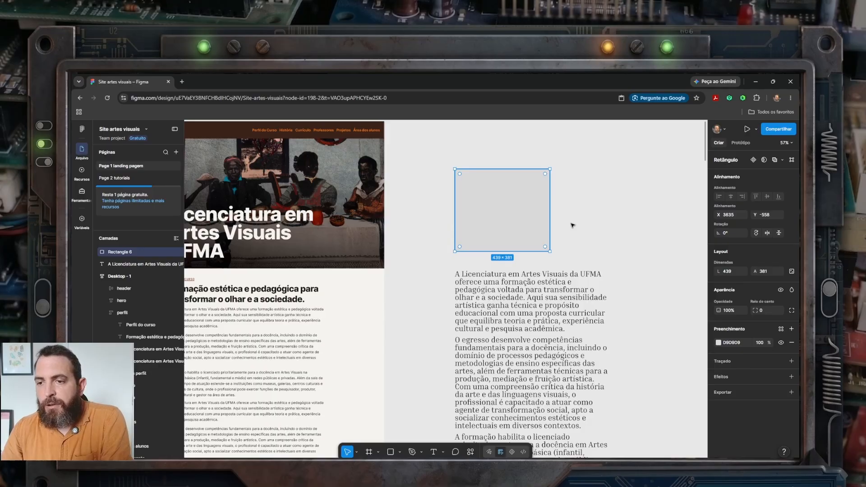
{"action": "left_click", "coordinate": [731, 342]}
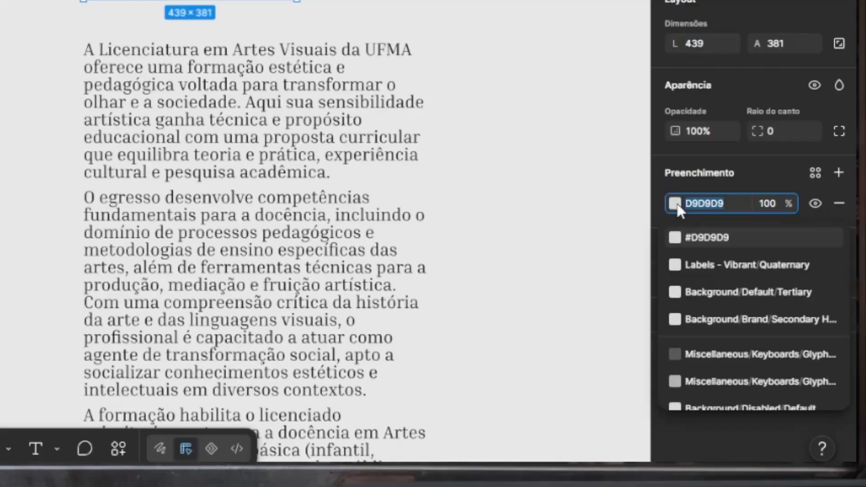
{"action": "left_click", "coordinate": [677, 207]}
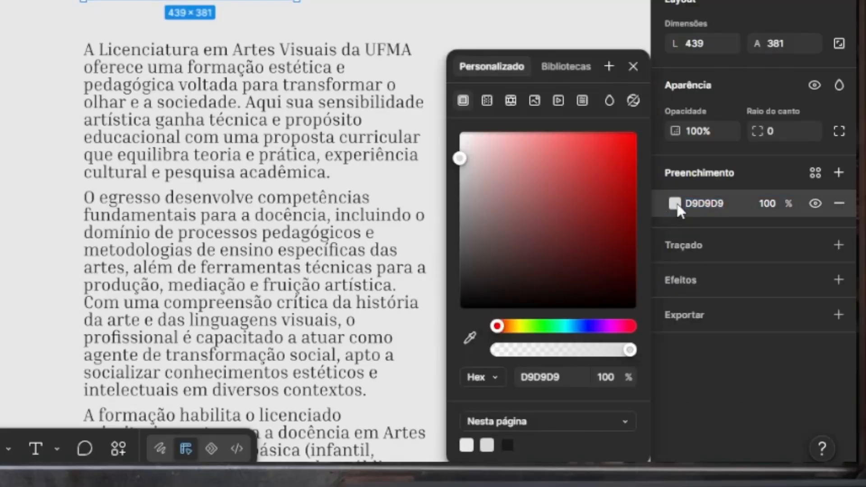
{"action": "left_click", "coordinate": [574, 66]}
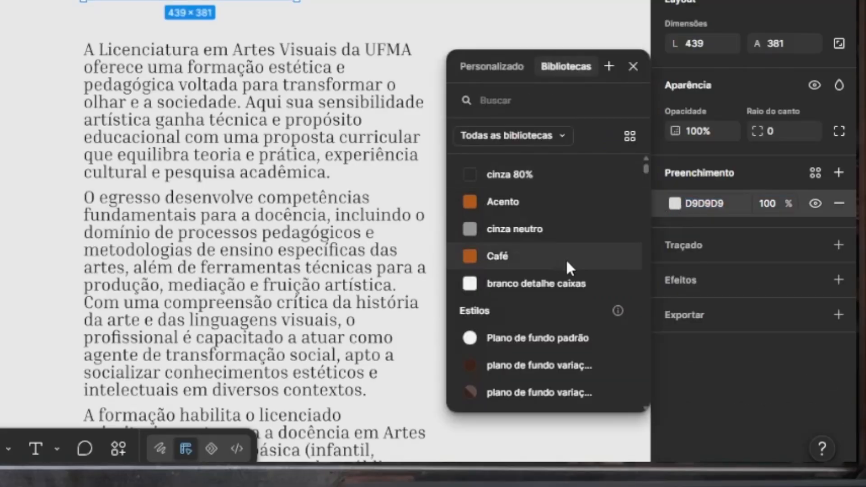
{"action": "scroll", "coordinate": [566, 260], "scroll_direction": "down", "scroll_amount": 4}
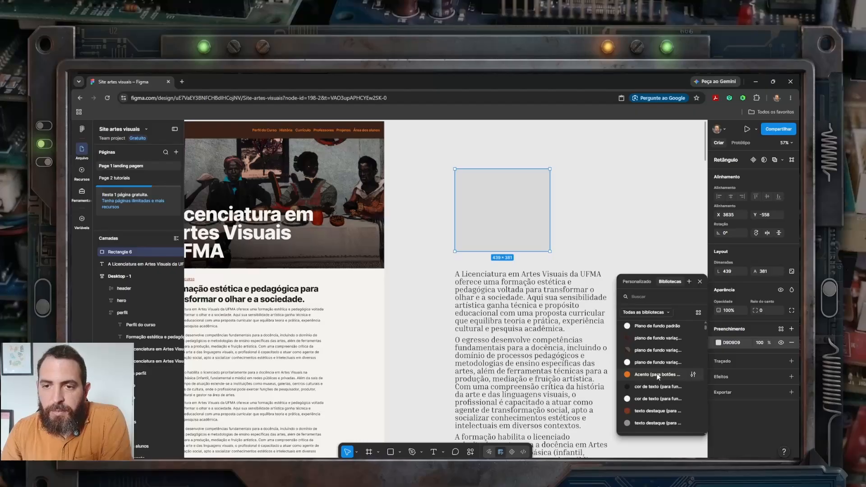
{"action": "left_click", "coordinate": [651, 362]}
{"action": "key", "text": "ctrl+z"}
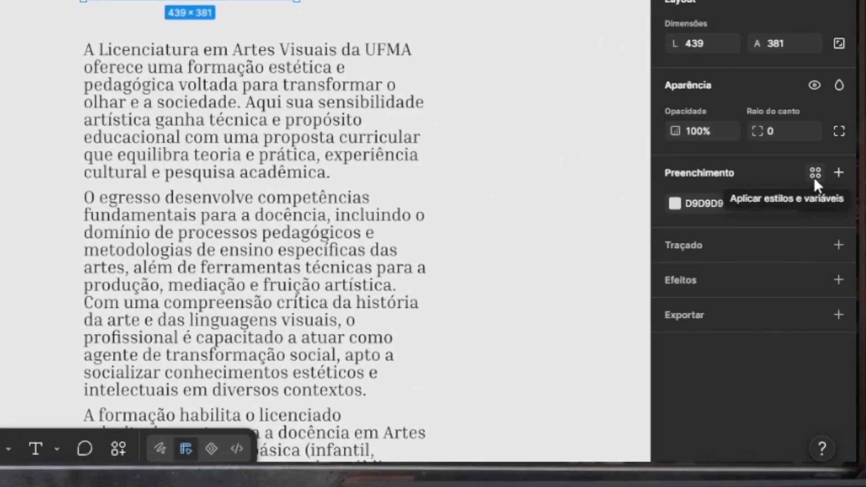
Step: Apply the texto destaque (para fundo claro) colour style to the grey rectangle's fill
{"action": "left_click", "coordinate": [815, 174]}
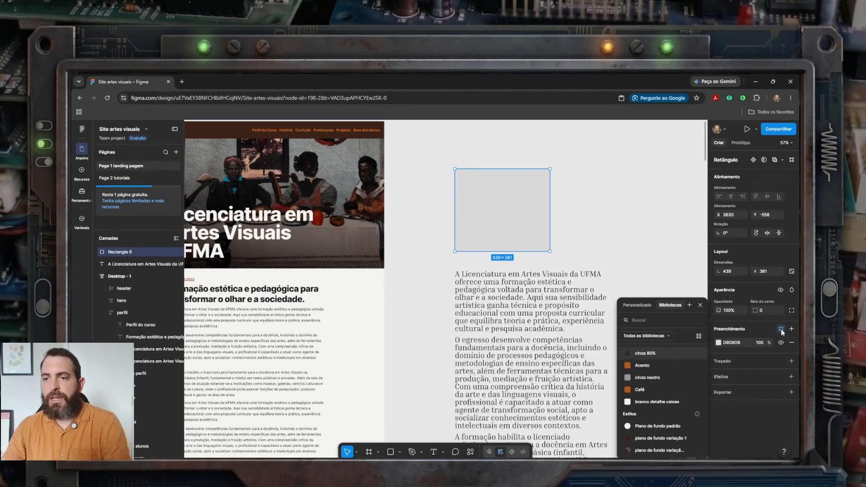
{"action": "scroll", "coordinate": [637, 365], "scroll_direction": "down", "scroll_amount": 2}
{"action": "scroll", "coordinate": [656, 381], "scroll_direction": "down", "scroll_amount": 3}
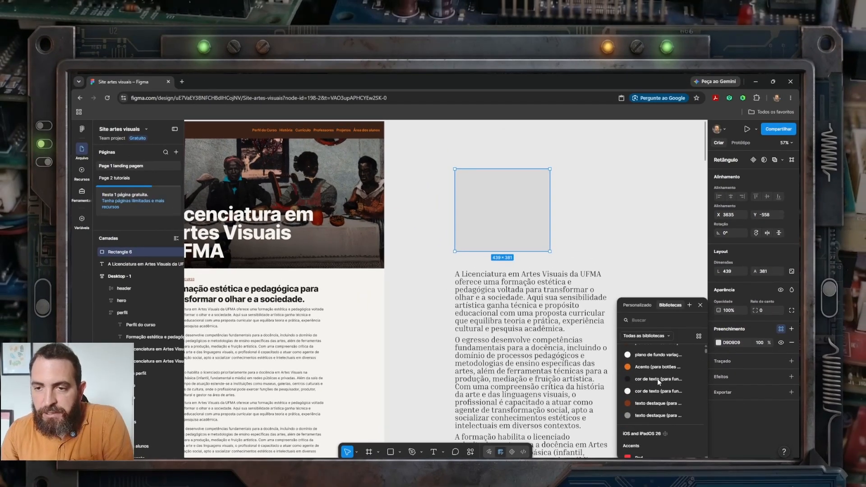
{"action": "left_click", "coordinate": [652, 399]}
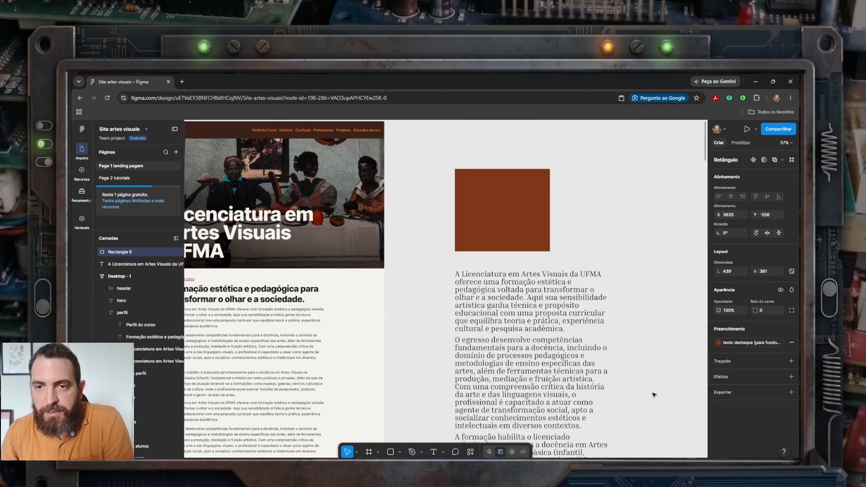
Step: Apply the texto destaque (para fundo claro) colour style to the fill of the serif text block below the rectangle
{"action": "left_click", "coordinate": [647, 266]}
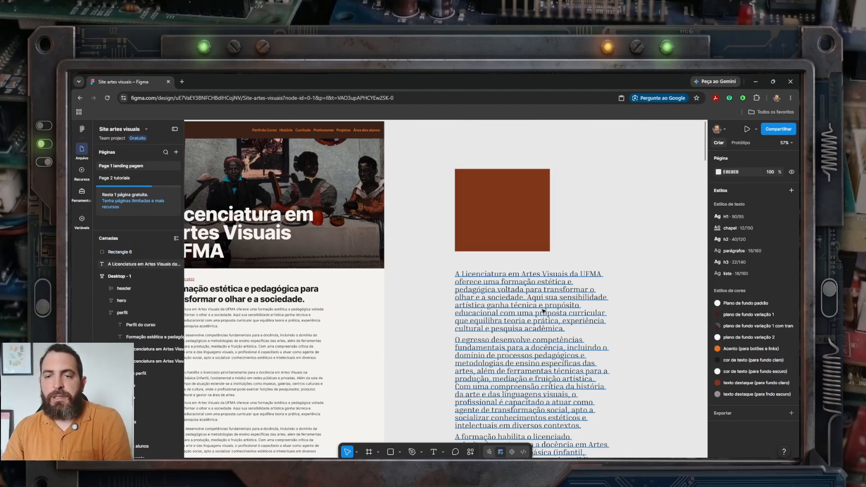
{"action": "left_click", "coordinate": [521, 307]}
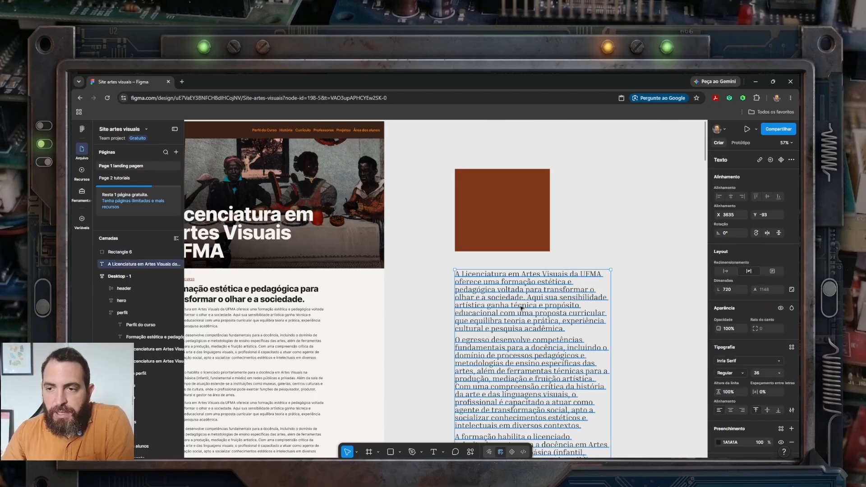
{"action": "scroll", "coordinate": [740, 426], "scroll_direction": "down", "scroll_amount": 2}
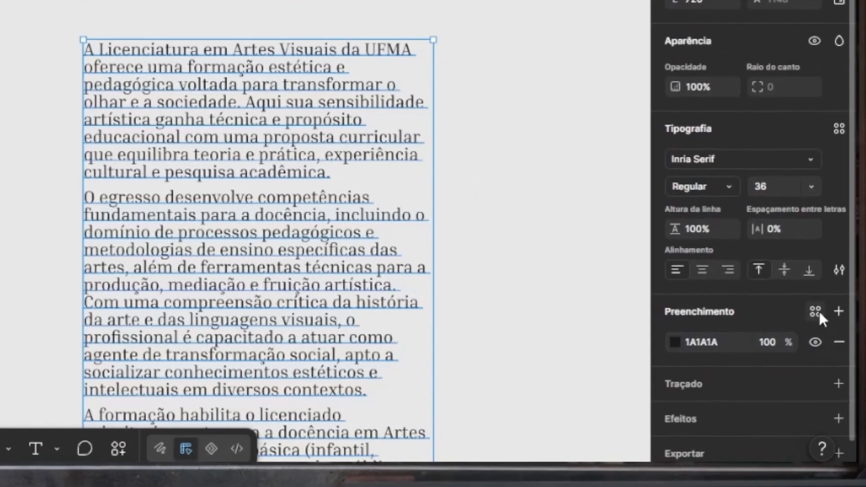
{"action": "left_click", "coordinate": [815, 311]}
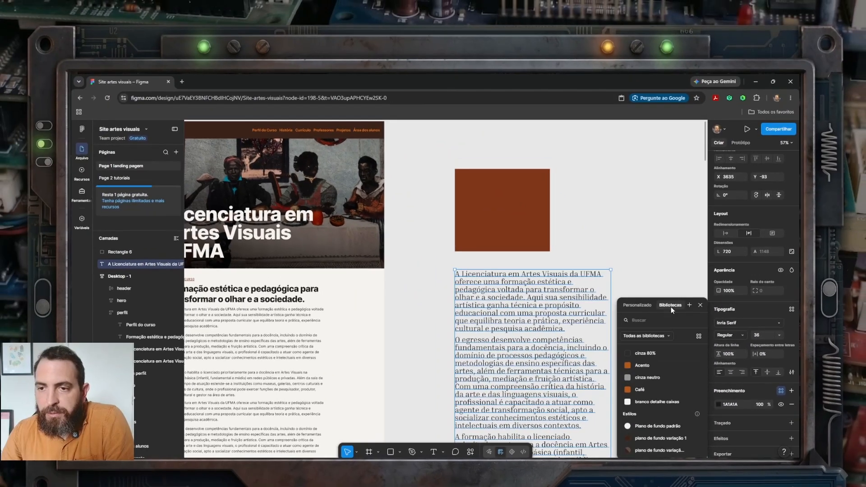
{"action": "scroll", "coordinate": [676, 410], "scroll_direction": "down", "scroll_amount": 2}
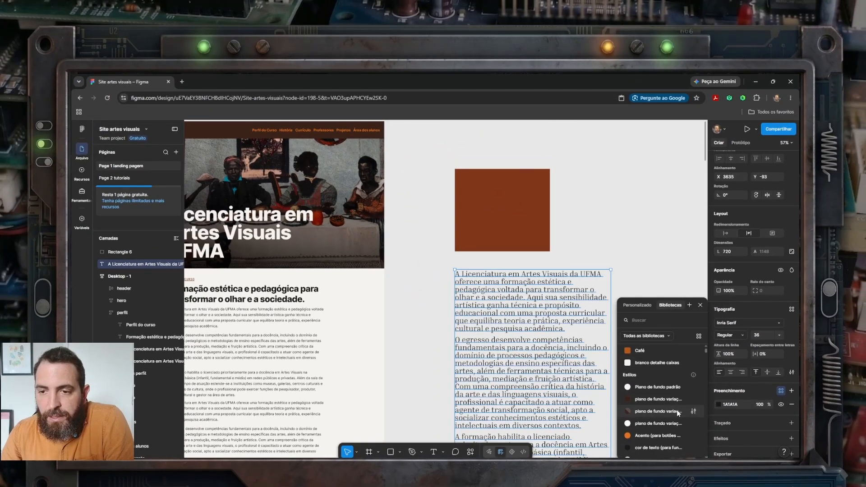
{"action": "scroll", "coordinate": [677, 408], "scroll_direction": "down", "scroll_amount": 2}
{"action": "left_click", "coordinate": [664, 399]}
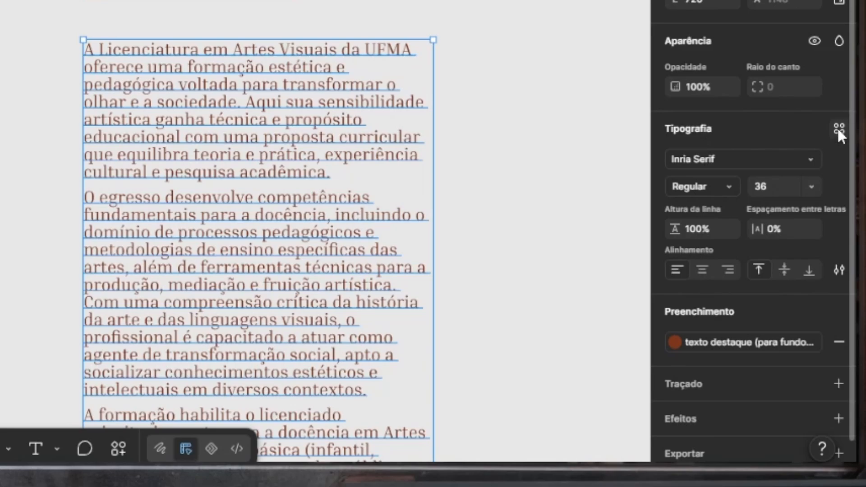
Step: Apply the parágrafos text style to the text block below the brown rectangle
{"action": "left_click", "coordinate": [837, 130]}
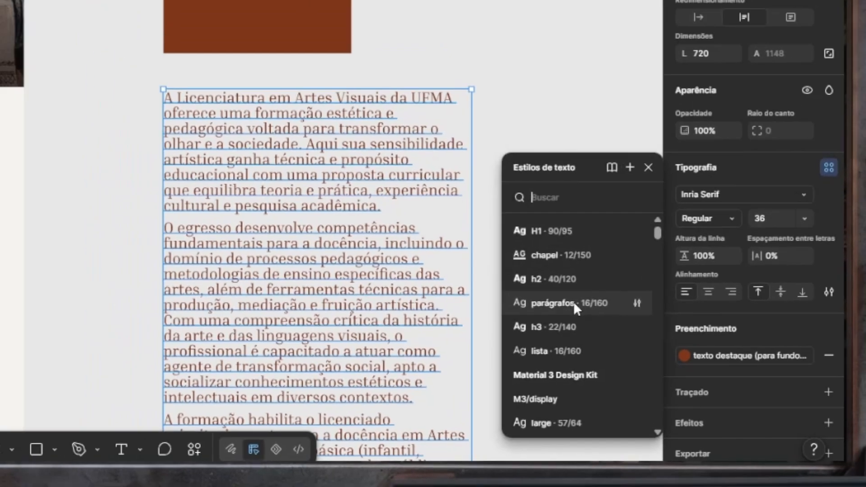
{"action": "left_click", "coordinate": [557, 282]}
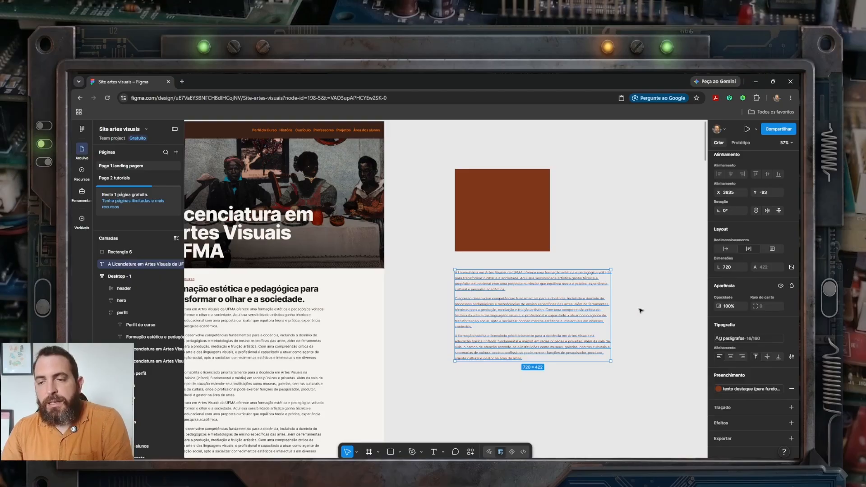
{"action": "left_click", "coordinate": [639, 310]}
Step: Move the text block up to about Y -119 and the brown rectangle to about Y -563, both aligned at X 3635
{"action": "left_click_drag", "start_coordinate": [579, 314], "coordinate": [581, 309]}
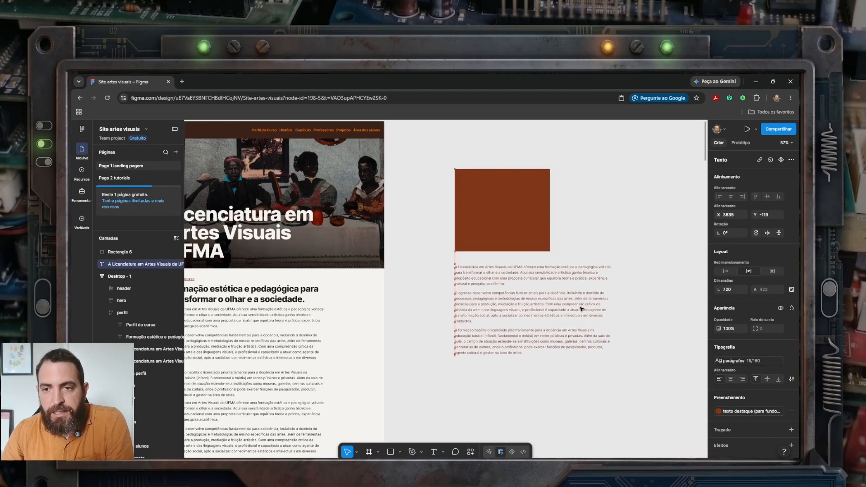
{"action": "left_click", "coordinate": [502, 248]}
{"action": "left_click_drag", "start_coordinate": [503, 247], "coordinate": [521, 241]}
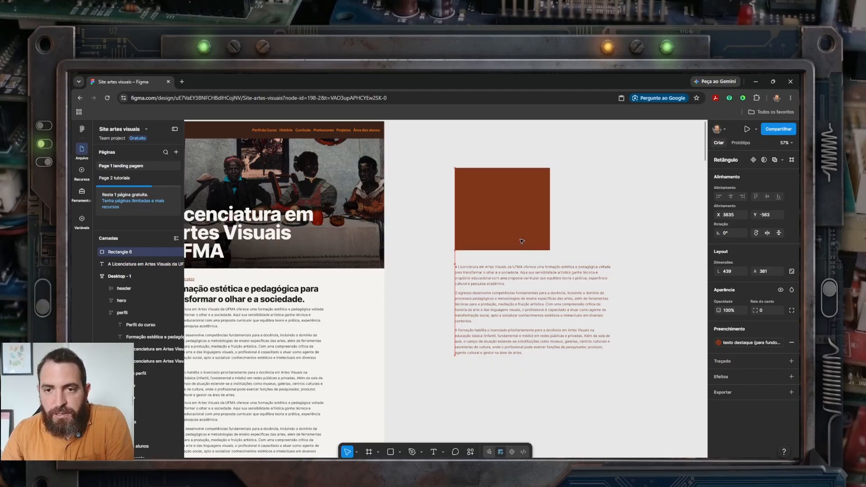
{"action": "left_click", "coordinate": [627, 238]}
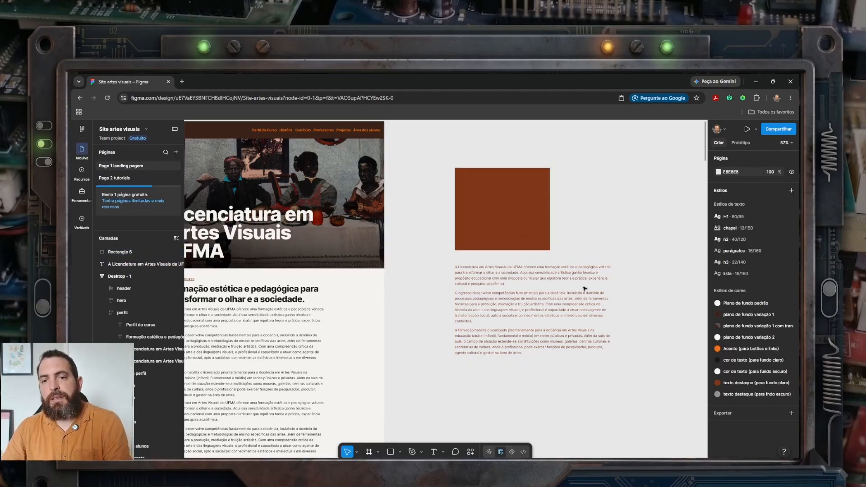
{"action": "left_click", "coordinate": [526, 311]}
{"action": "left_click", "coordinate": [521, 225]}
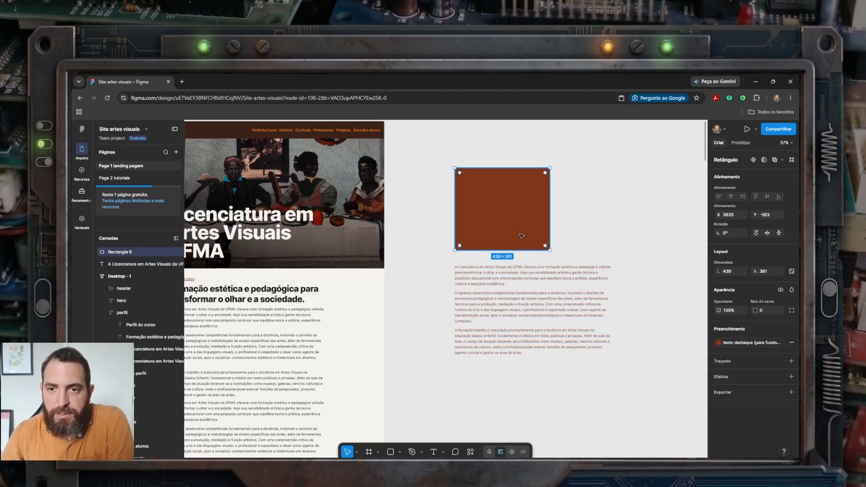